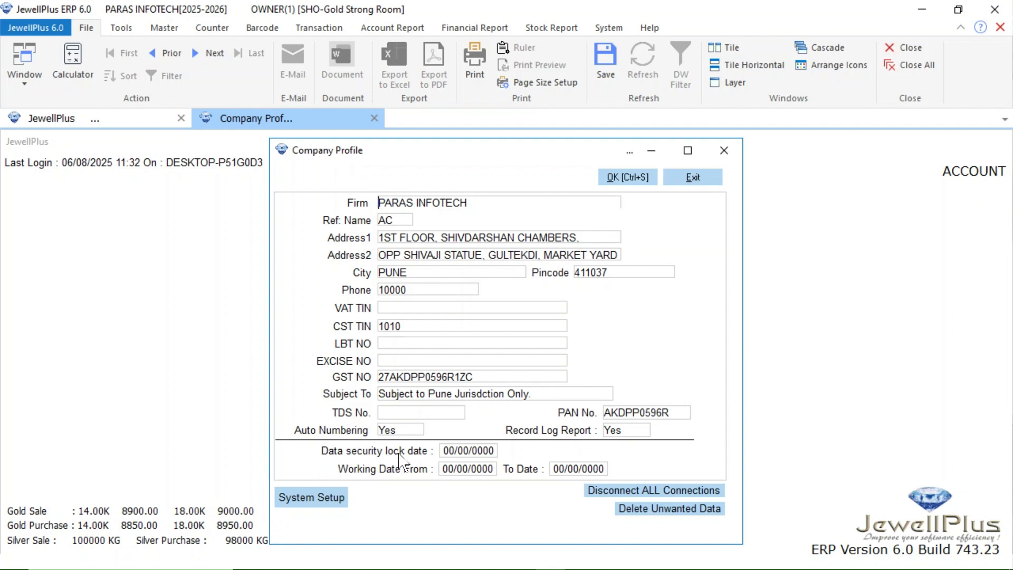
Set the company profile's data security lock date to 05/08/2025.
{"action": "left_click", "coordinate": [442, 452]}
{"action": "type", "text": "05/"}
{"action": "type", "text": "08/202"}
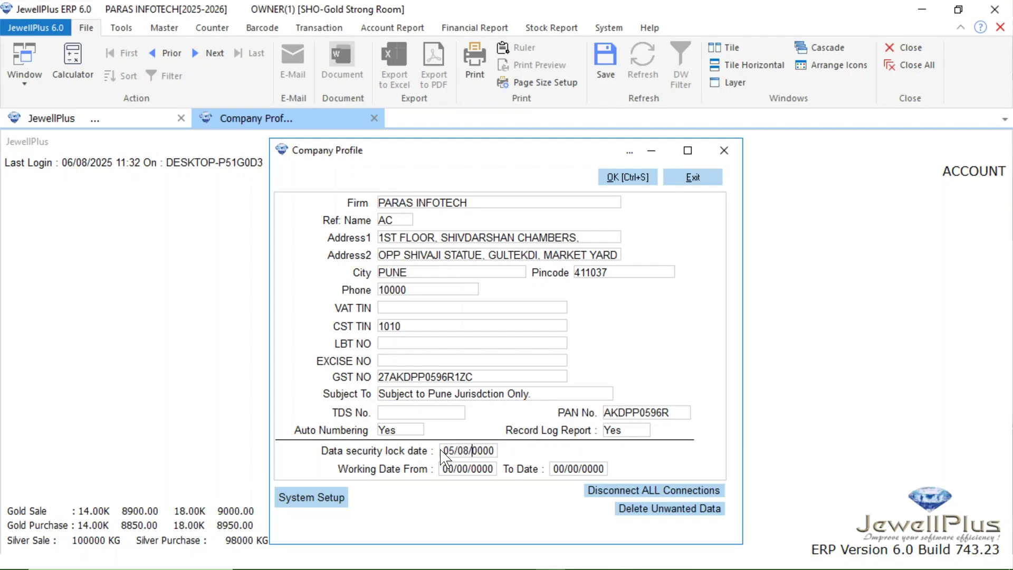
{"action": "type", "text": "5"}
{"action": "key", "text": "Return"}
Set the company's working date range from 06/08/2025 to 06/08/2025 and save the profile.
{"action": "type", "text": "06/08/"}
{"action": "type", "text": "202"}
{"action": "type", "text": "5"}
{"action": "key", "text": "Return"}
{"action": "type", "text": "6/08/2025"}
{"action": "left_click", "coordinate": [628, 177]}
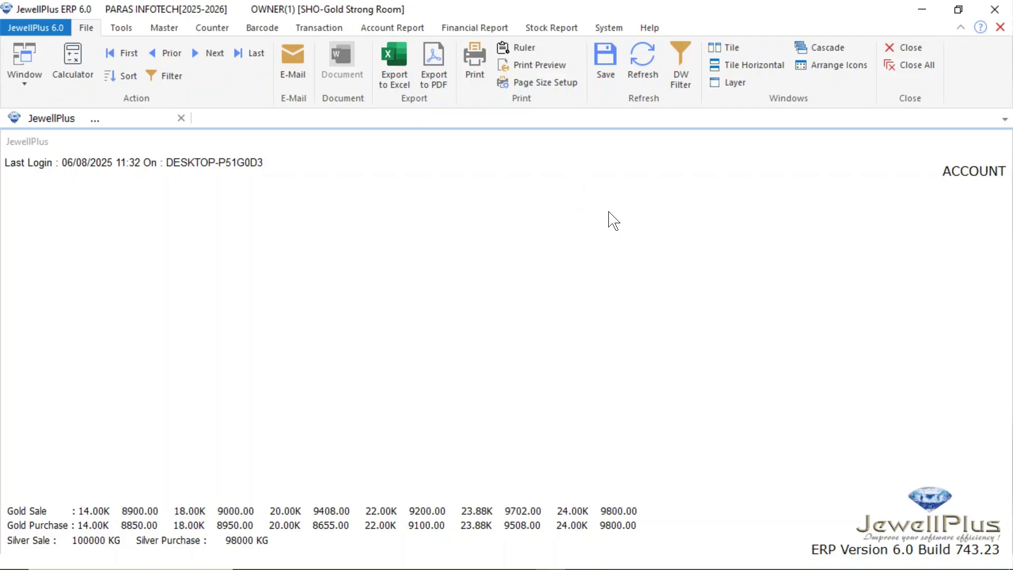
Open the Branch Master and view the details of the SHOP branch.
{"action": "left_click", "coordinate": [602, 29]}
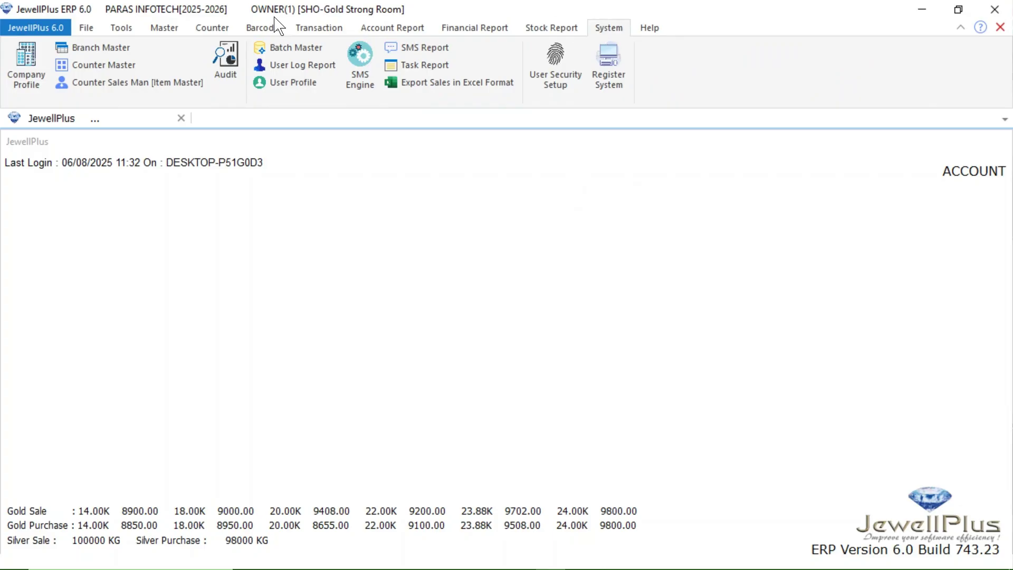
{"action": "left_click", "coordinate": [87, 51]}
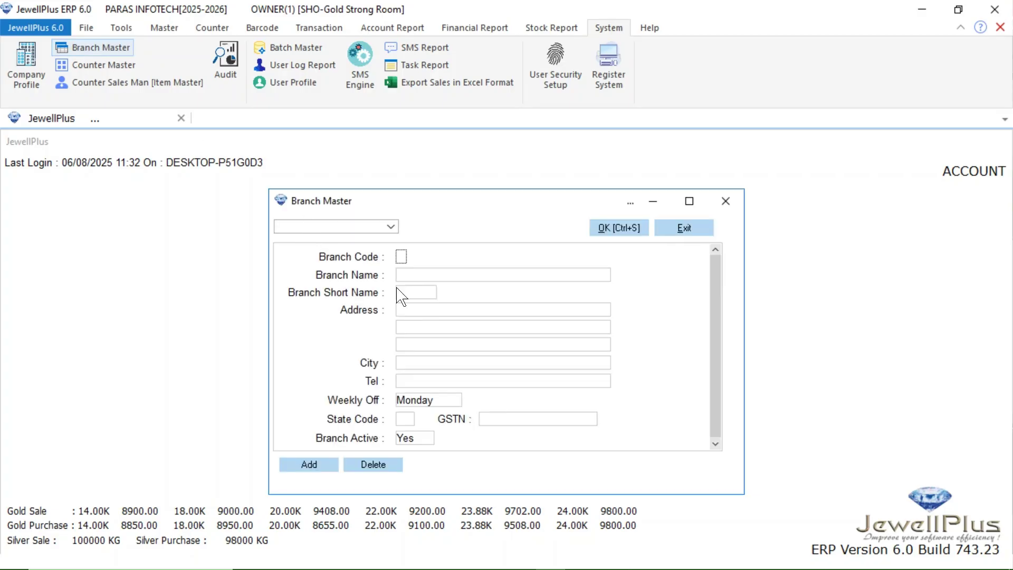
{"action": "left_click", "coordinate": [391, 228]}
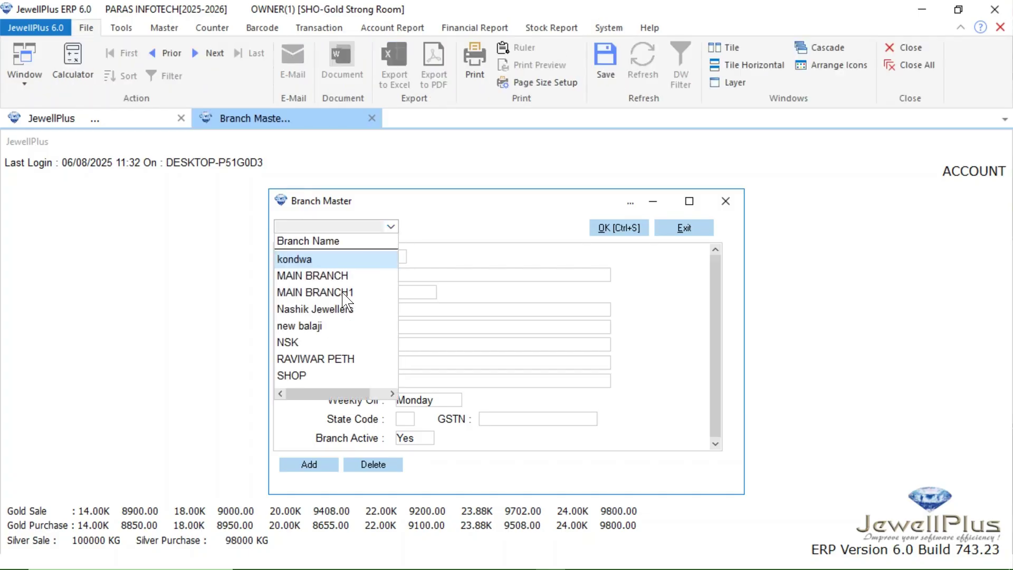
{"action": "left_click", "coordinate": [297, 376]}
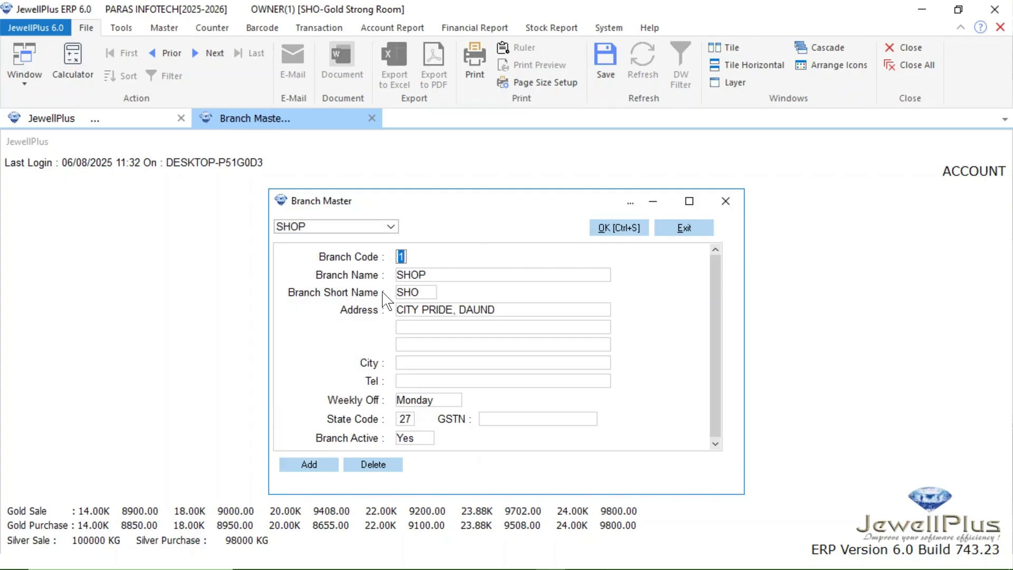
{"action": "left_click", "coordinate": [390, 227]}
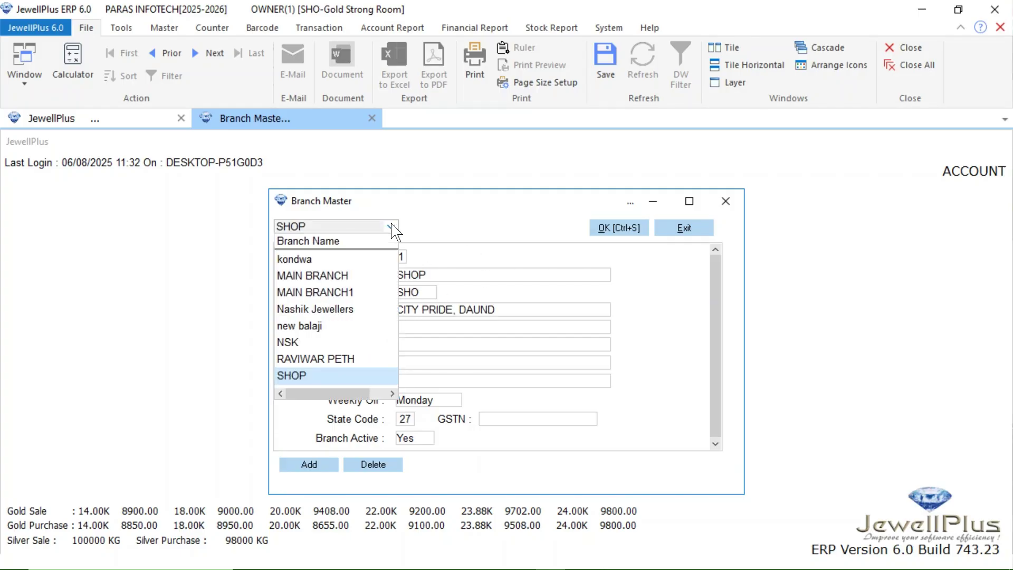
{"action": "left_click", "coordinate": [492, 257]}
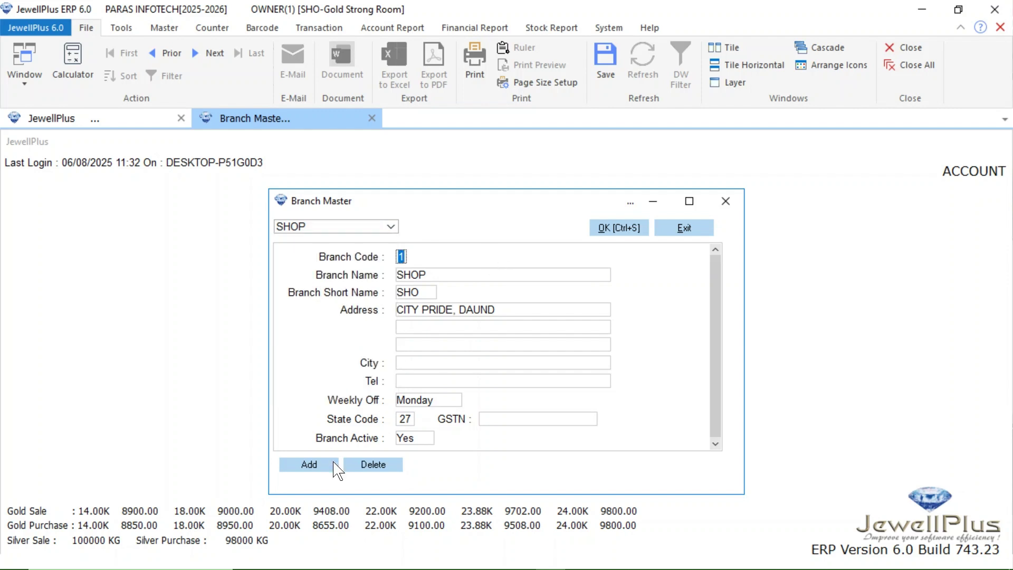
Start a blank branch record and look through its code, weekly off and state code fields.
{"action": "left_click", "coordinate": [309, 467]}
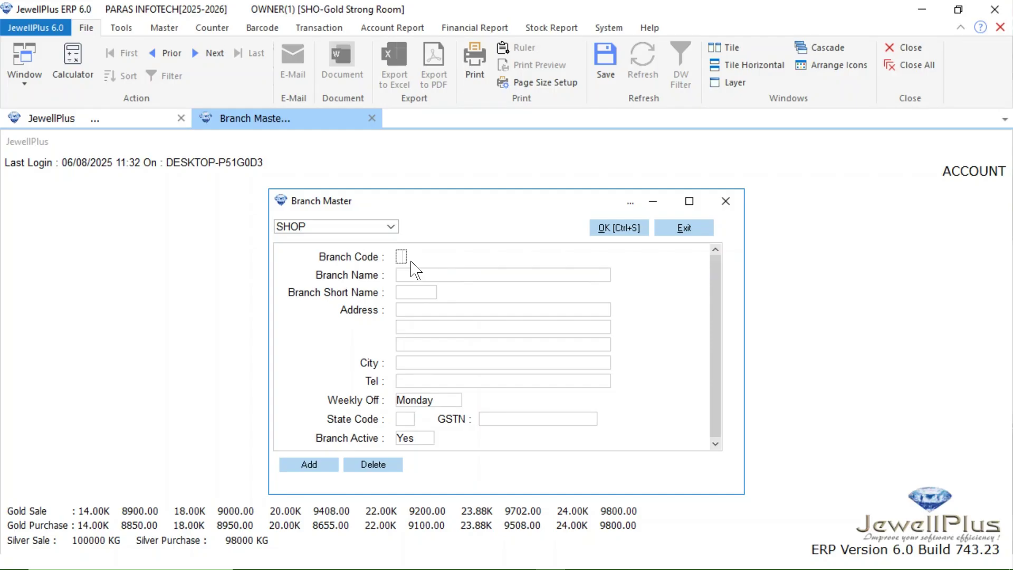
{"action": "left_click", "coordinate": [402, 257]}
{"action": "left_click", "coordinate": [443, 400]}
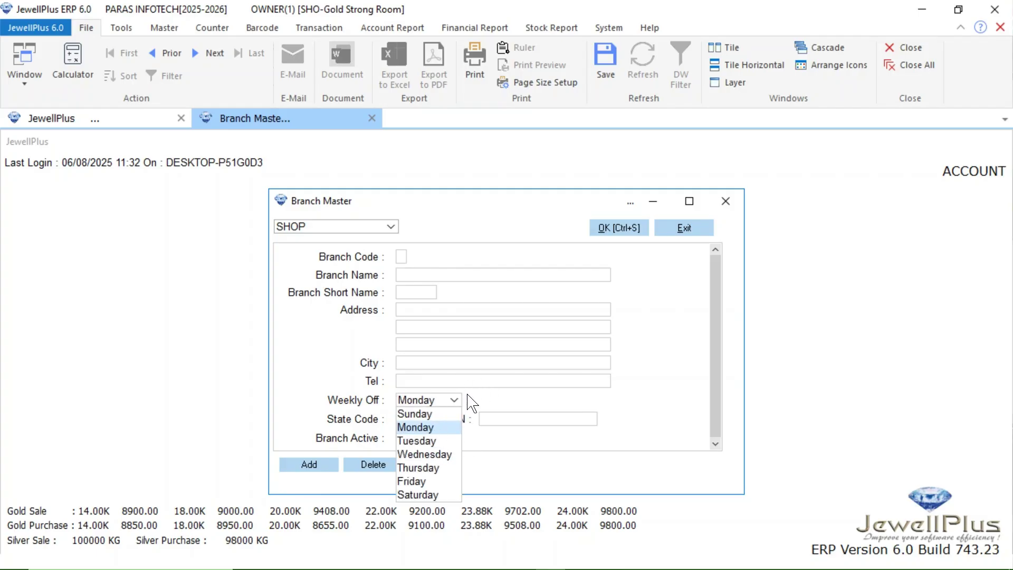
{"action": "left_click", "coordinate": [481, 381]}
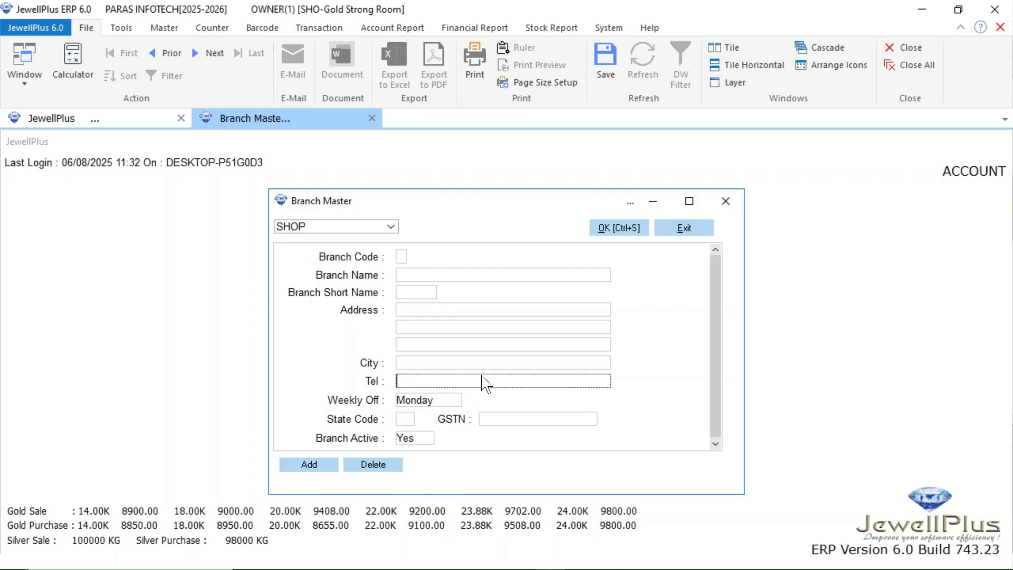
{"action": "left_click", "coordinate": [405, 420]}
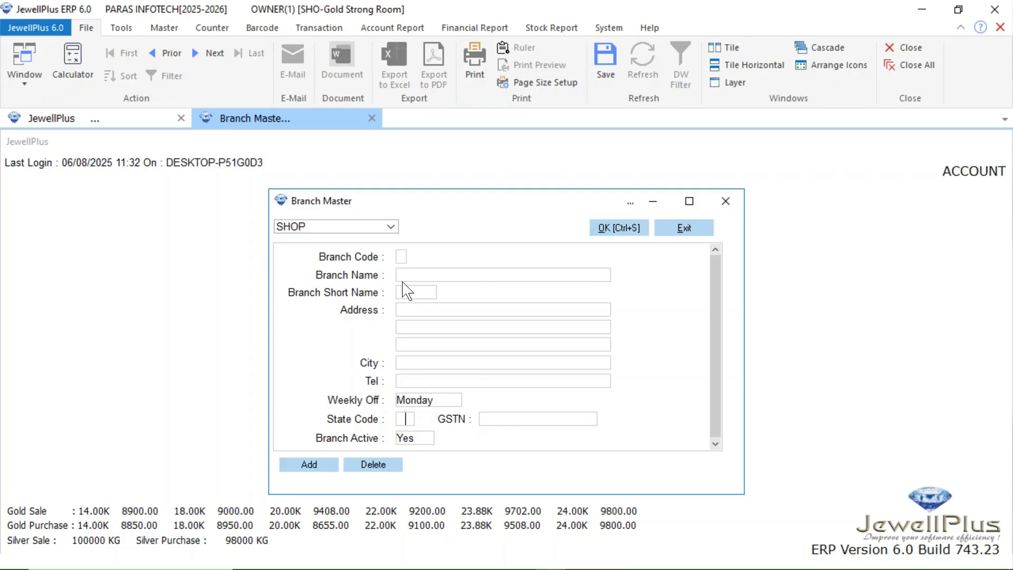
Set Branch Active to No for MAIN BRANCH and save the branch record.
{"action": "left_click", "coordinate": [391, 227]}
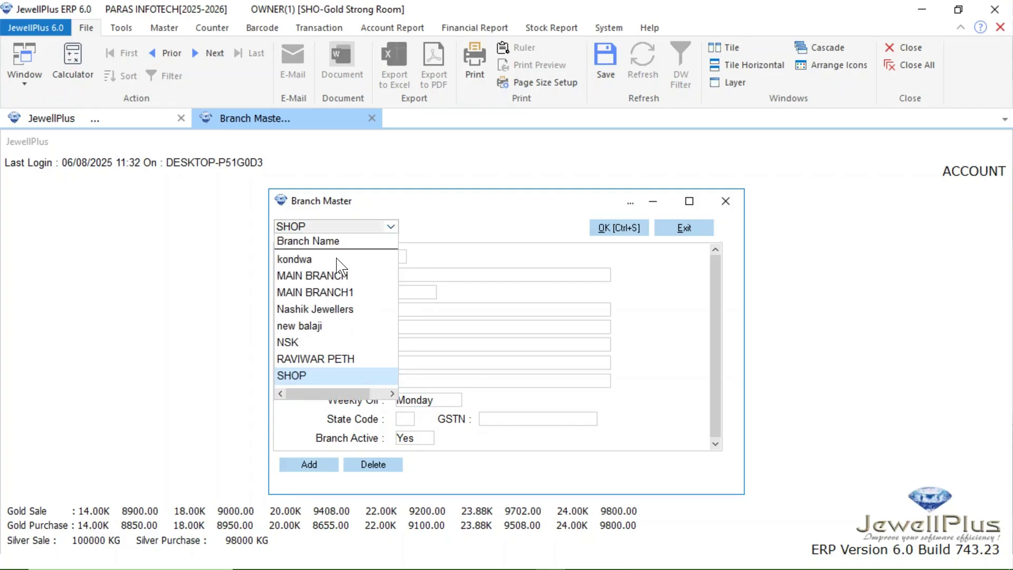
{"action": "left_click", "coordinate": [309, 276]}
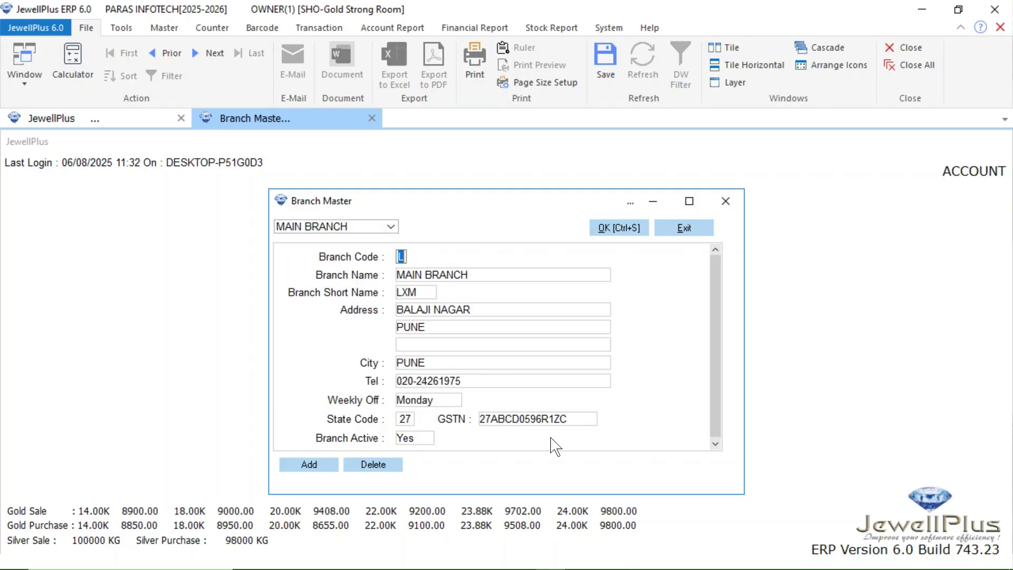
{"action": "left_click", "coordinate": [422, 439]}
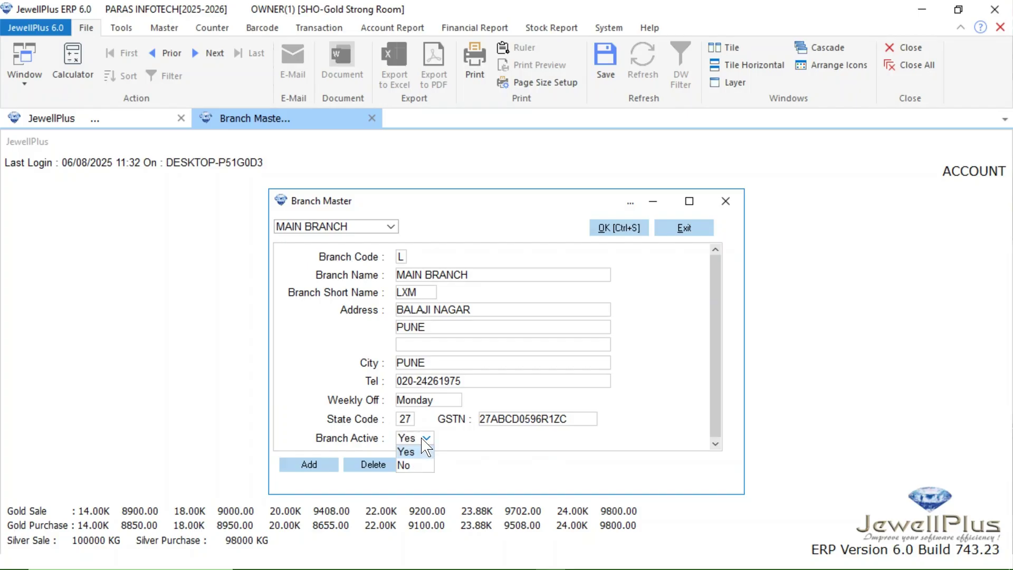
{"action": "left_click", "coordinate": [410, 465]}
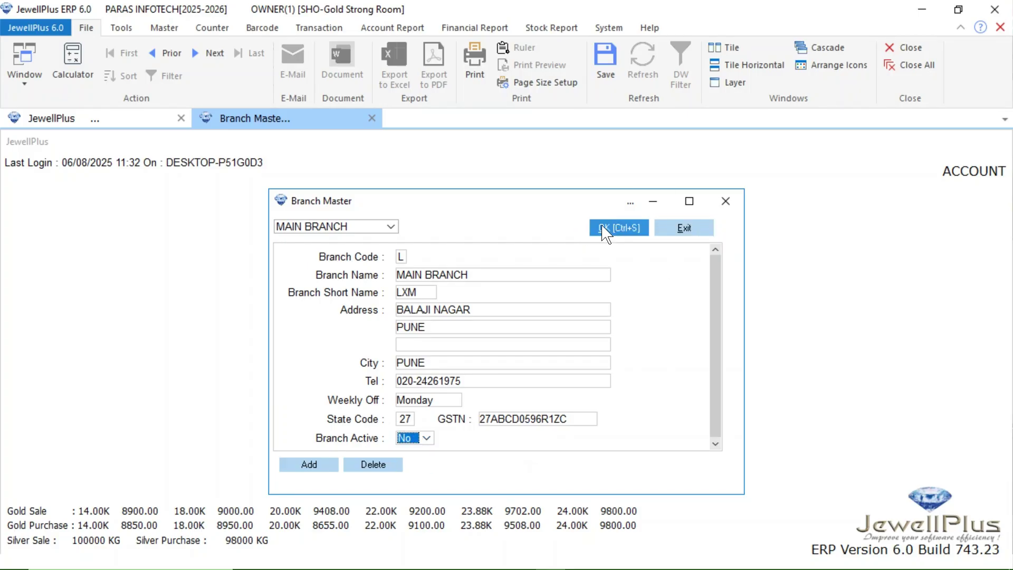
{"action": "left_click", "coordinate": [605, 232]}
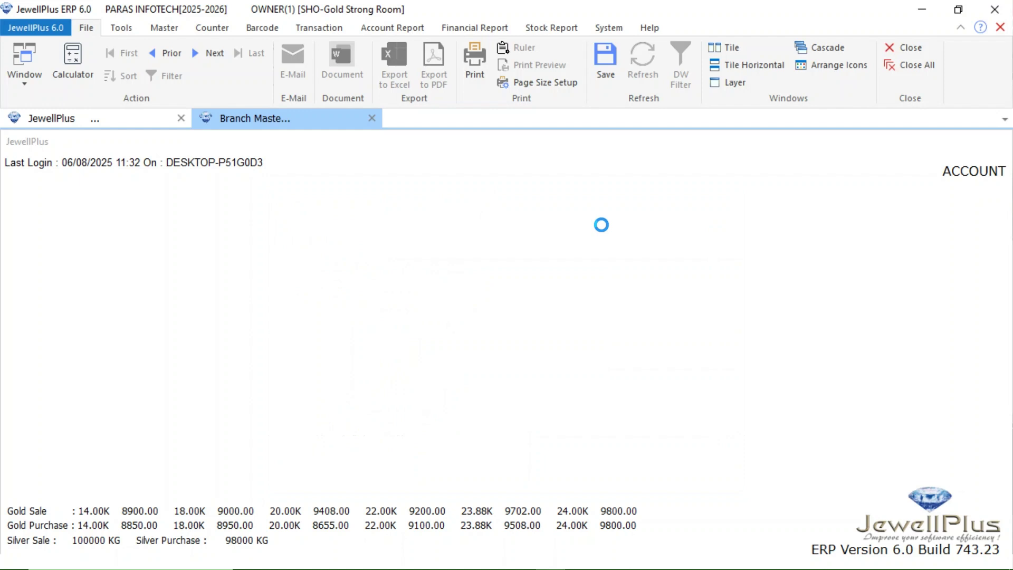
Open the Counter Master, review all counters, and filter the list to the SHOP branch.
{"action": "left_click", "coordinate": [607, 28]}
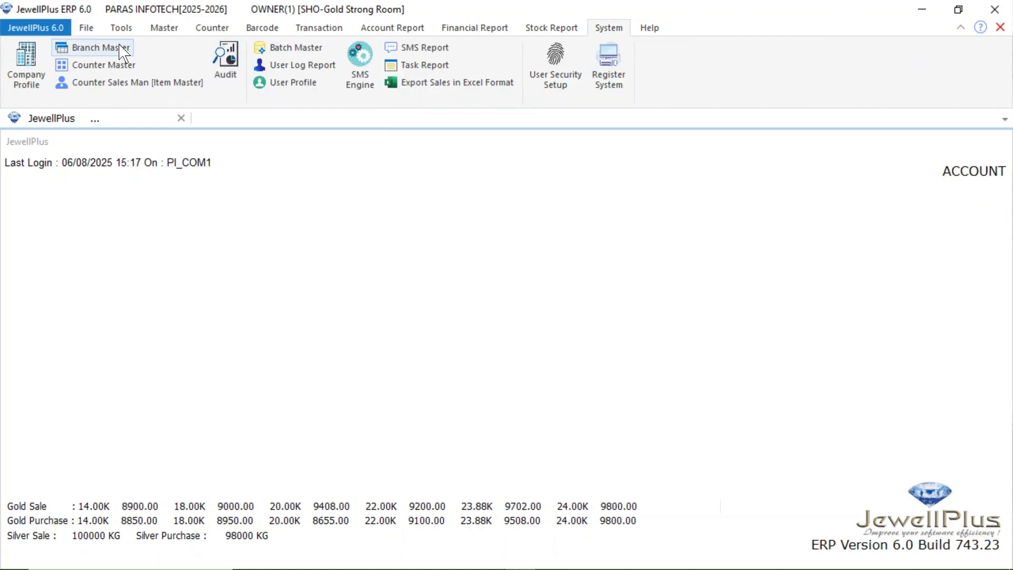
{"action": "left_click", "coordinate": [91, 63]}
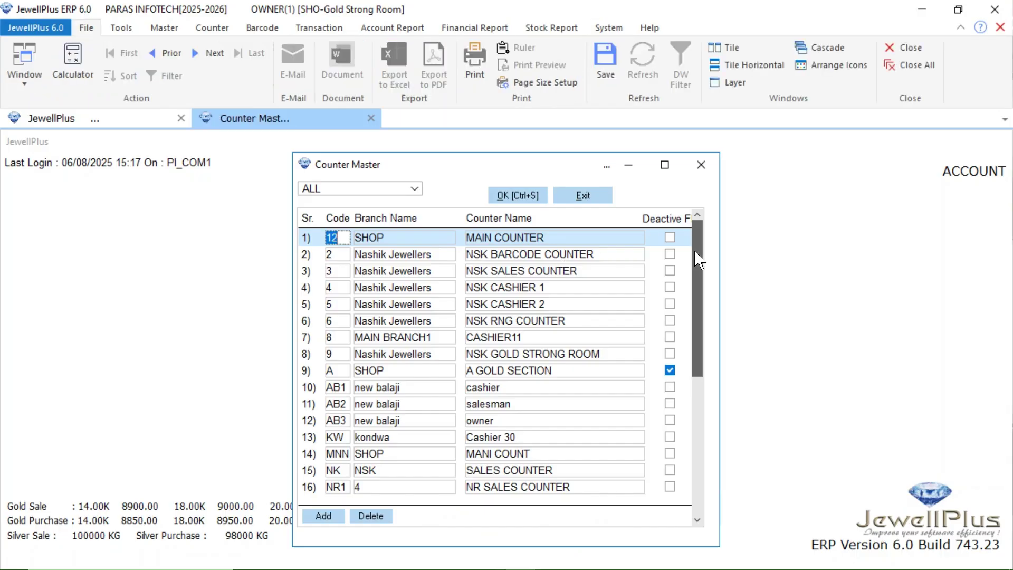
{"action": "mouse_move", "coordinate": [699, 260]}
{"action": "left_mouse_down"}
{"action": "mouse_move", "coordinate": [694, 423]}
{"action": "mouse_move", "coordinate": [705, 262]}
{"action": "left_mouse_up"}
{"action": "left_click_drag", "start_coordinate": [703, 211], "coordinate": [685, 423]}
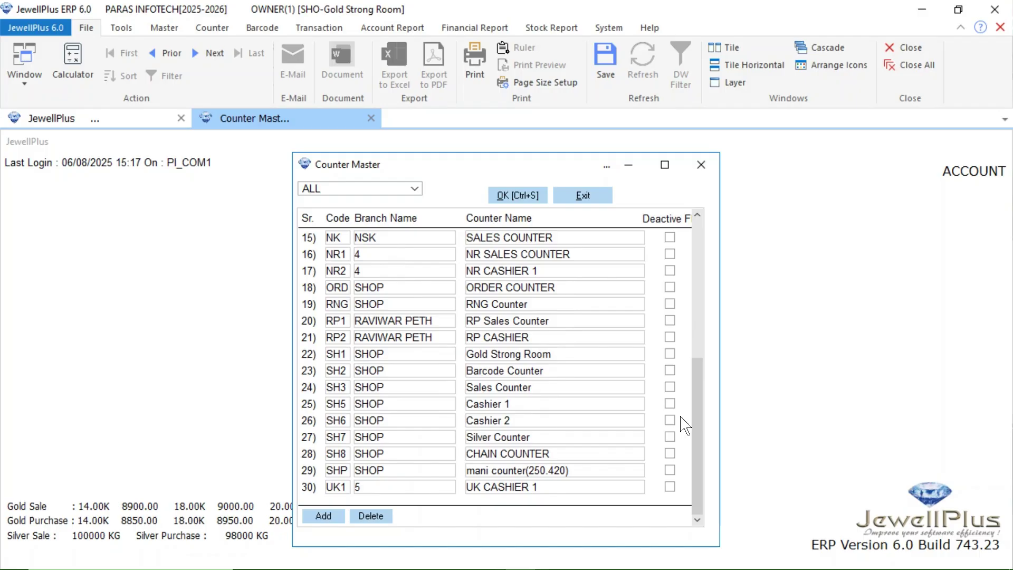
{"action": "left_click", "coordinate": [416, 189]}
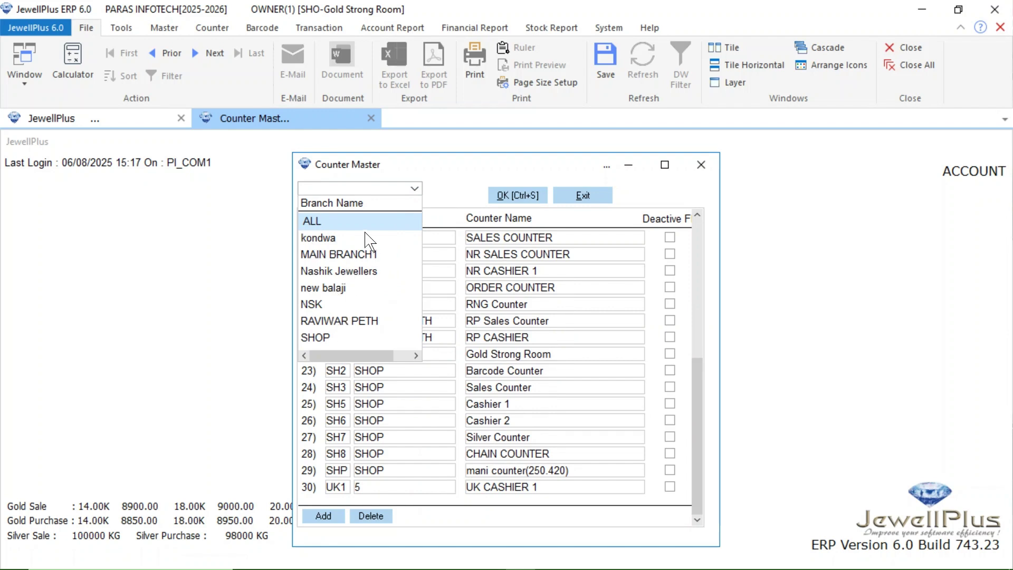
{"action": "left_click", "coordinate": [319, 338]}
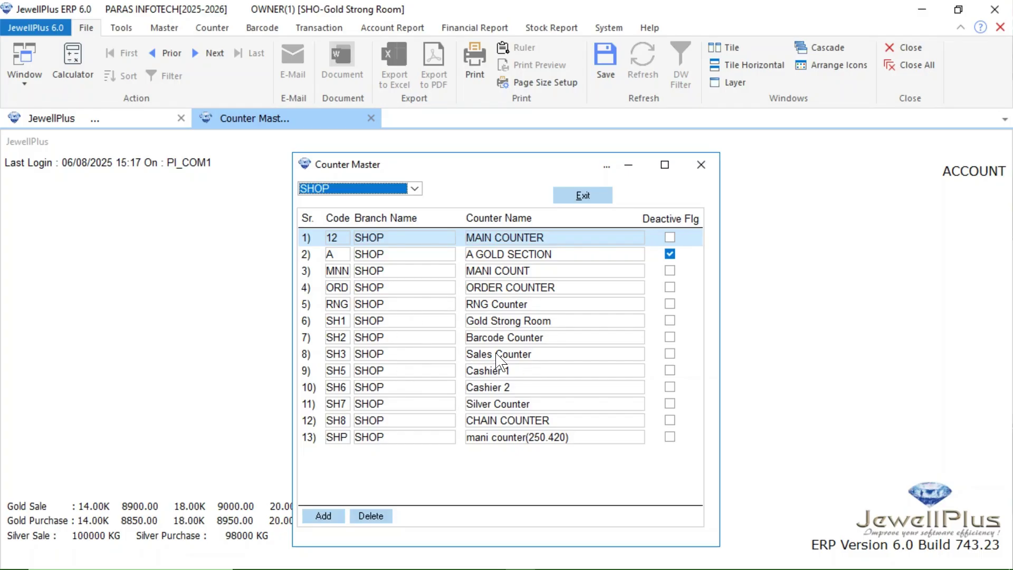
From the ALL branches list, add counter S11 named BARCODE COUNTER for the kondwa branch and save it.
{"action": "left_click", "coordinate": [415, 189]}
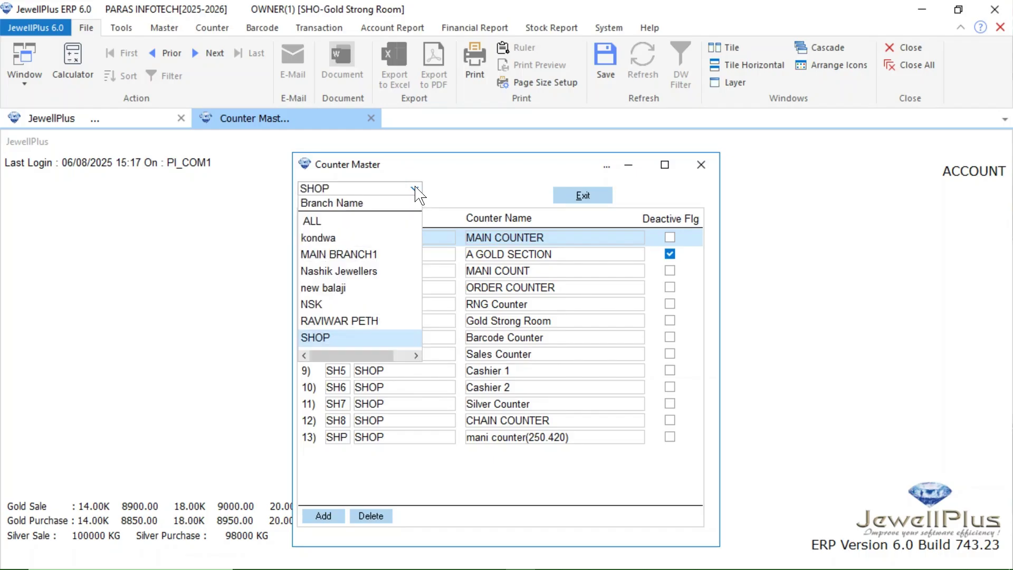
{"action": "left_click", "coordinate": [319, 221]}
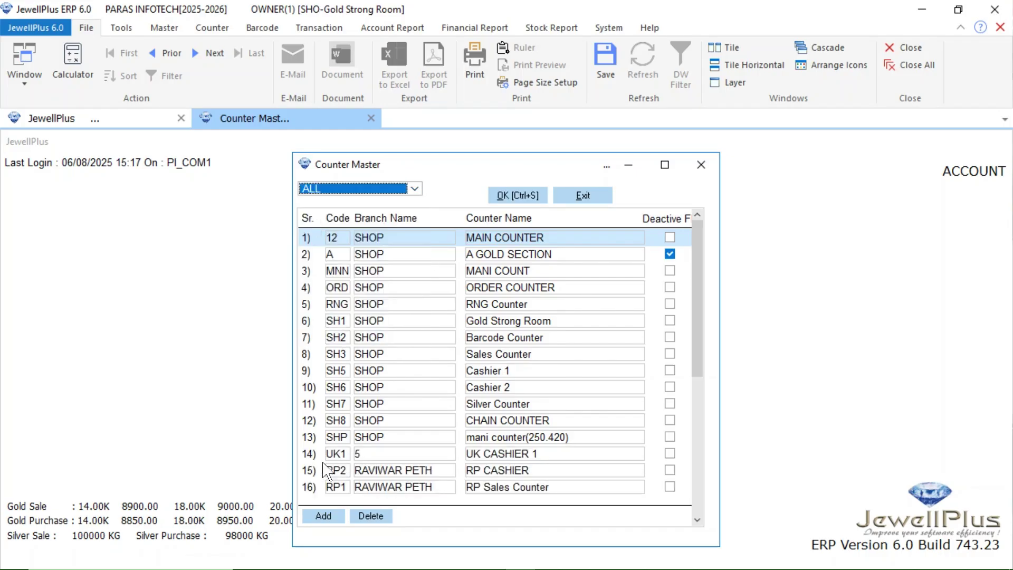
{"action": "left_click", "coordinate": [324, 515]}
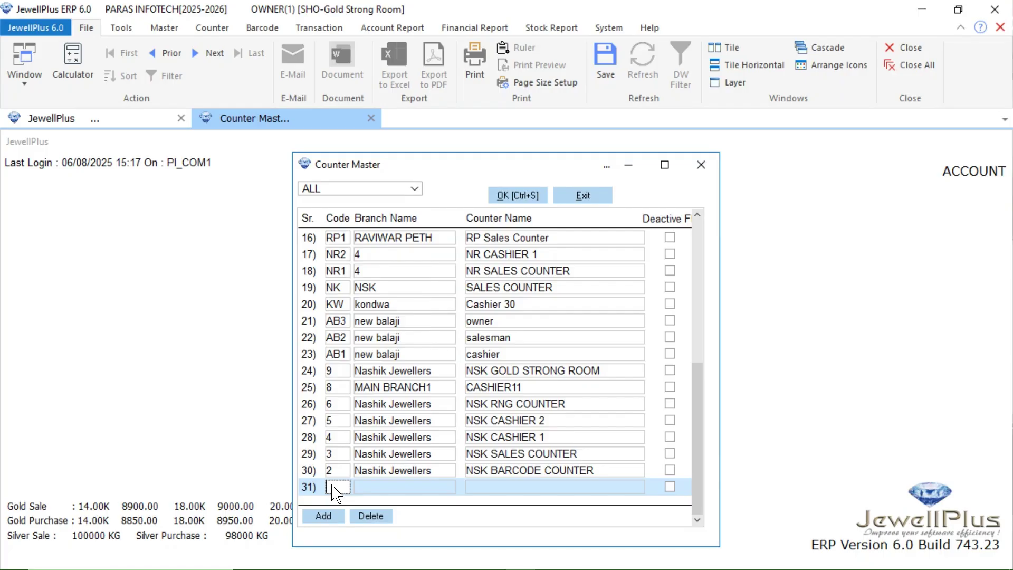
{"action": "type", "text": "S11"}
{"action": "key", "text": "Tab"}
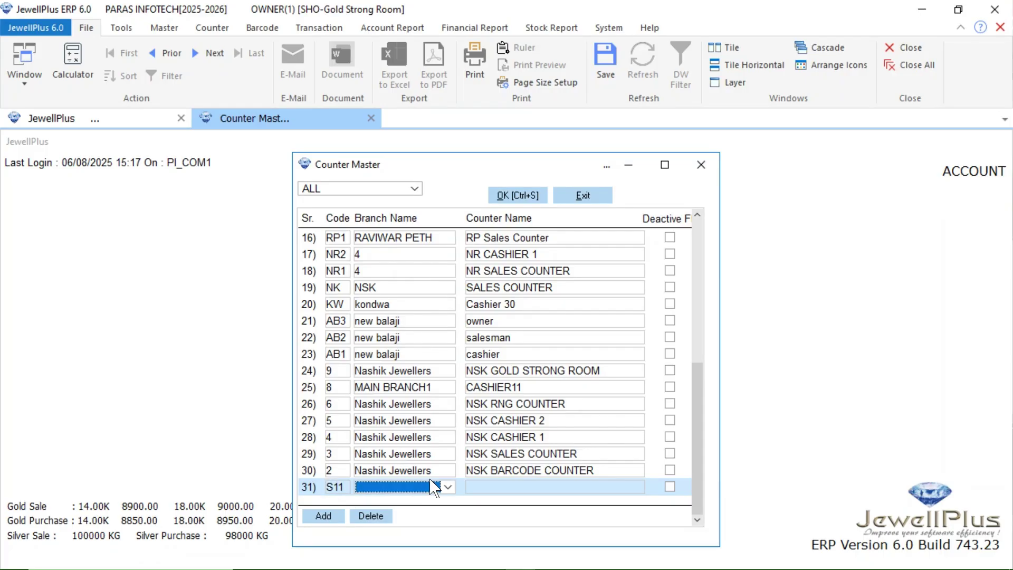
{"action": "left_click", "coordinate": [448, 487]}
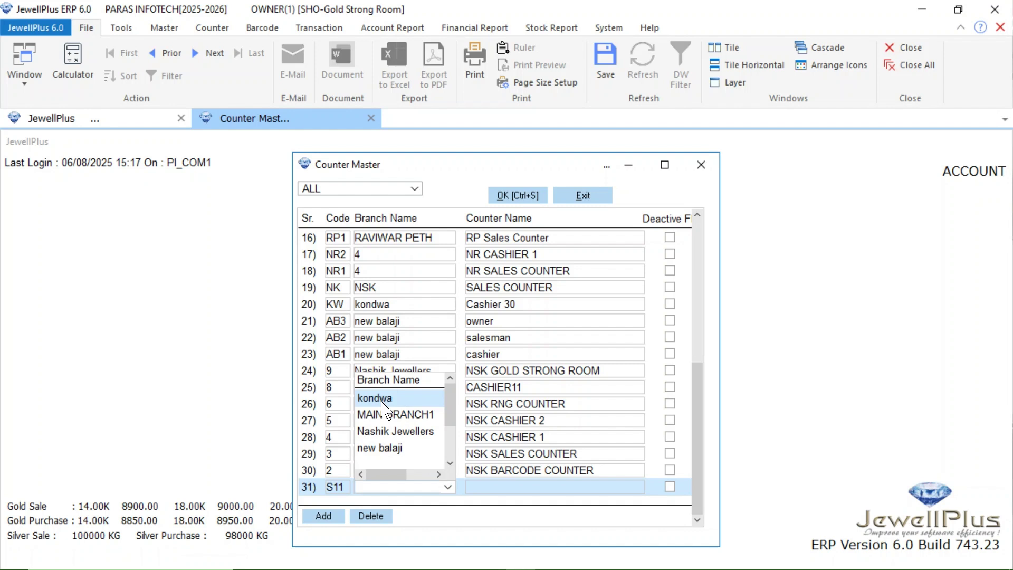
{"action": "key", "text": "Return"}
{"action": "left_click", "coordinate": [518, 494]}
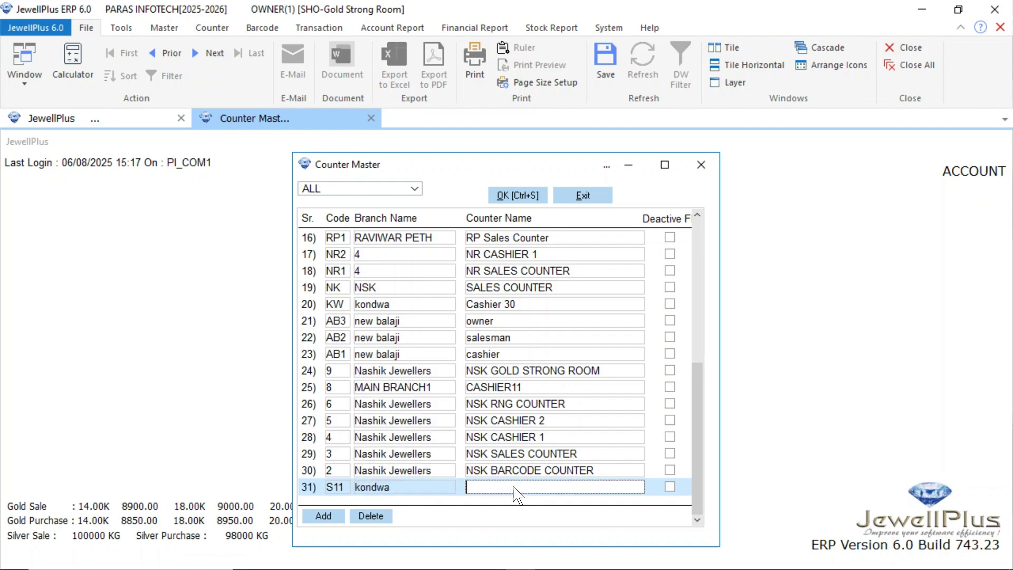
{"action": "type", "text": "BARCODE COUNTER"}
{"action": "left_click", "coordinate": [517, 195]}
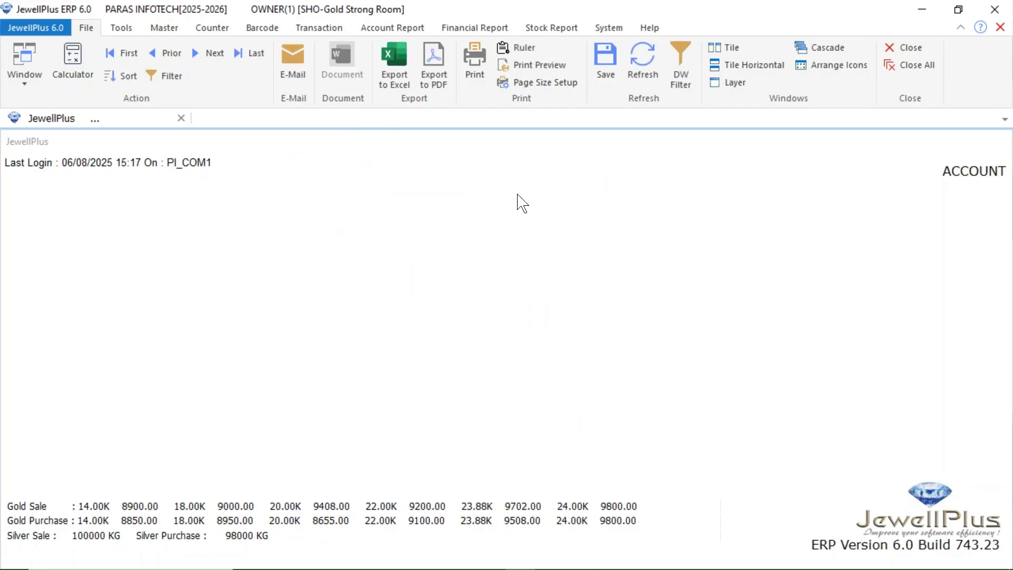
Reopen the Counter Master and filter the list to check the kondwa branch's counters.
{"action": "left_click", "coordinate": [606, 28]}
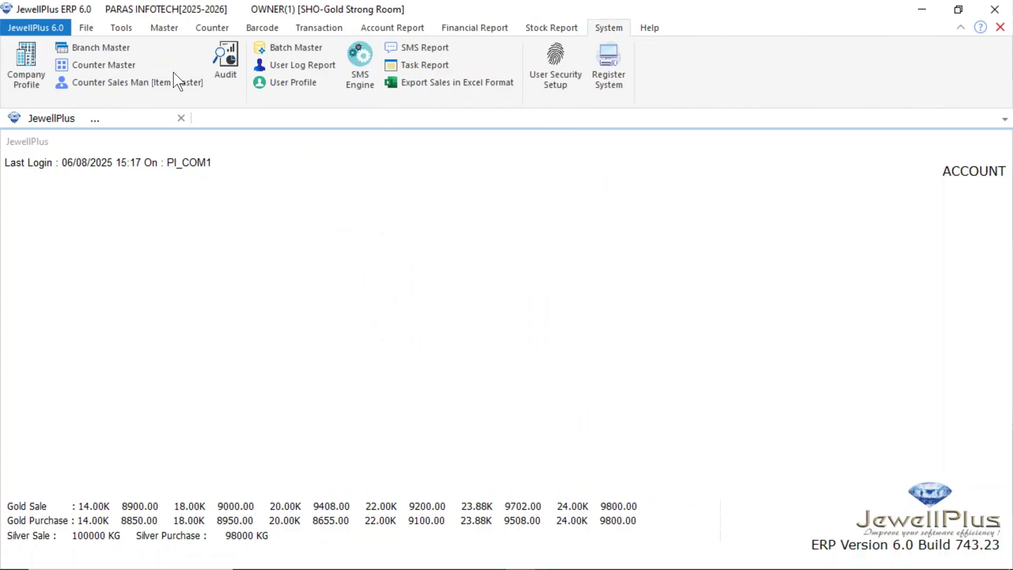
{"action": "left_click", "coordinate": [112, 70]}
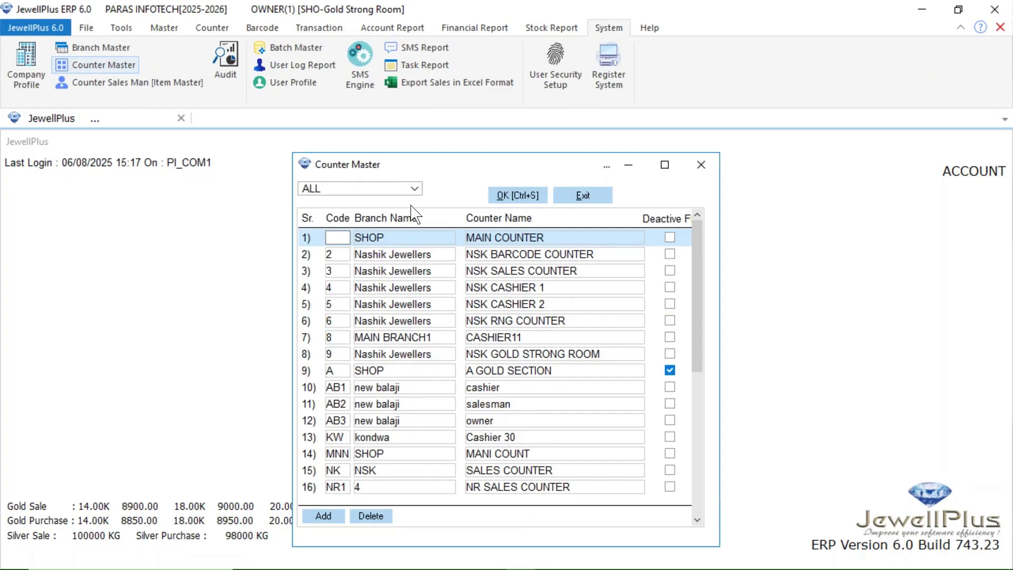
{"action": "left_click", "coordinate": [415, 189]}
{"action": "left_click", "coordinate": [420, 260]}
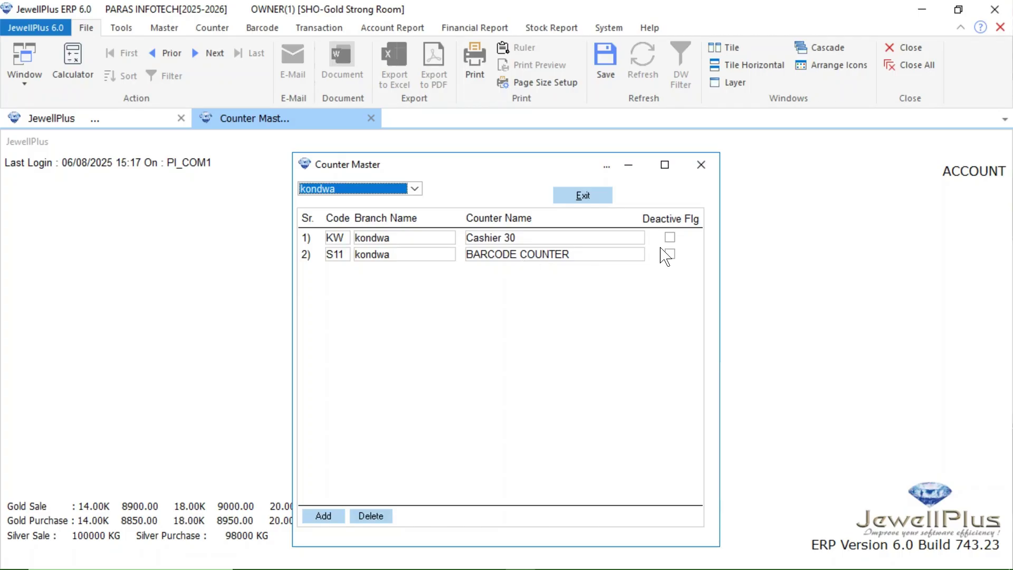
List the counters of ALL branches and flag the kondwa branch's Cashier 30 counter as deactive.
{"action": "left_click", "coordinate": [416, 189]}
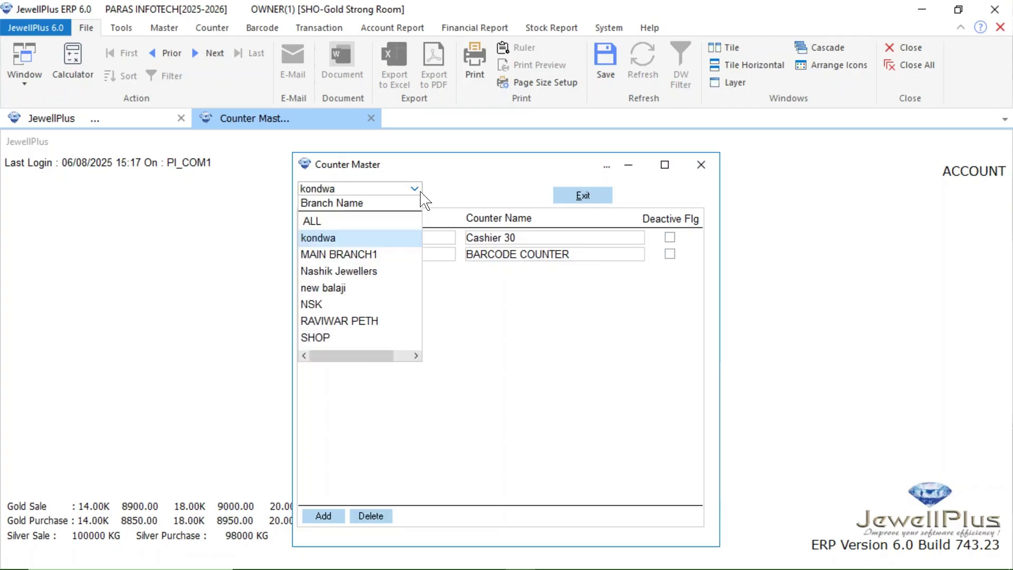
{"action": "left_click", "coordinate": [356, 220]}
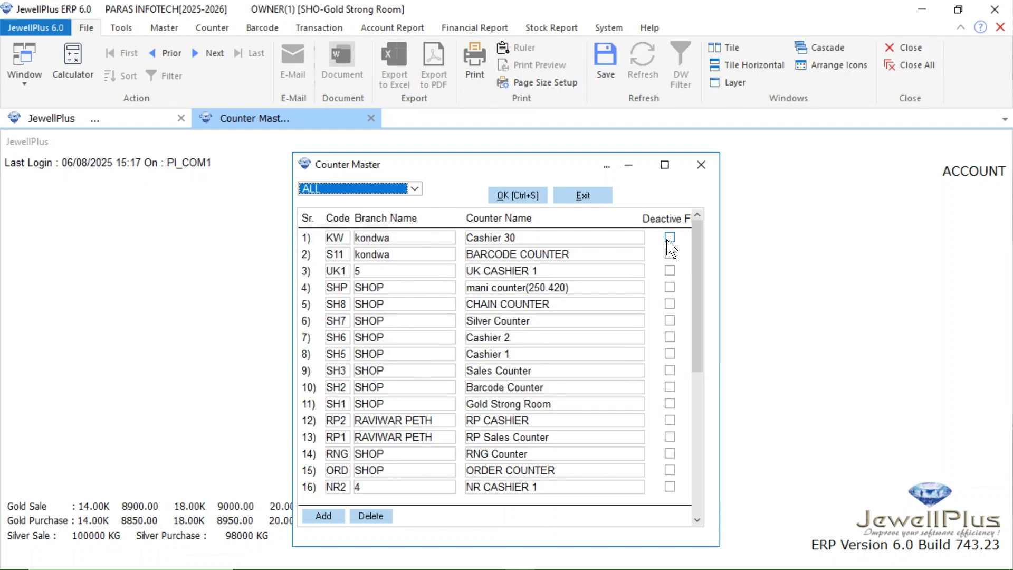
{"action": "left_click", "coordinate": [669, 238]}
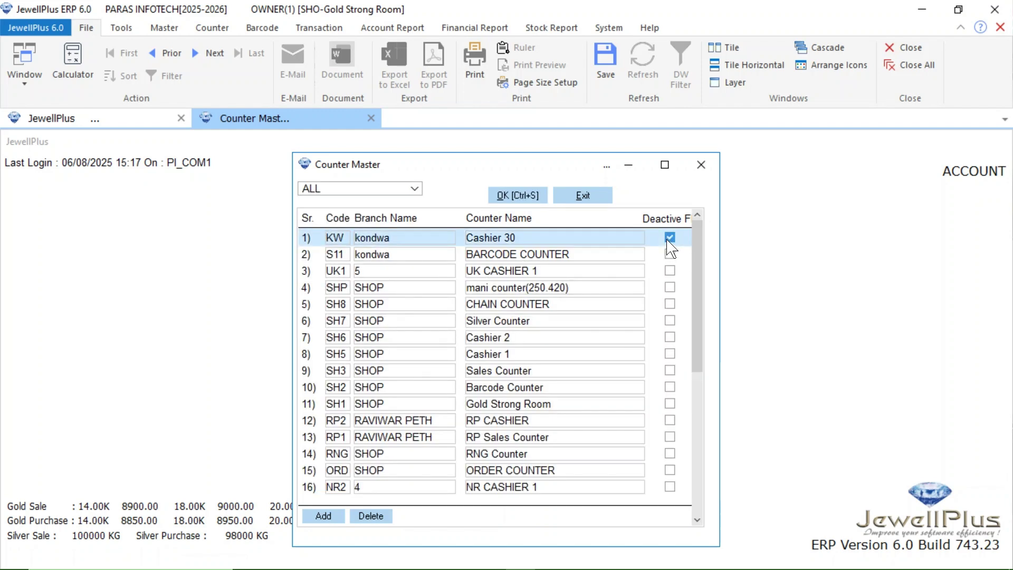
Flag the UK CASHIER 1 and CHAIN COUNTER counters as deactive and save the Counter Master.
{"action": "left_click", "coordinate": [669, 270]}
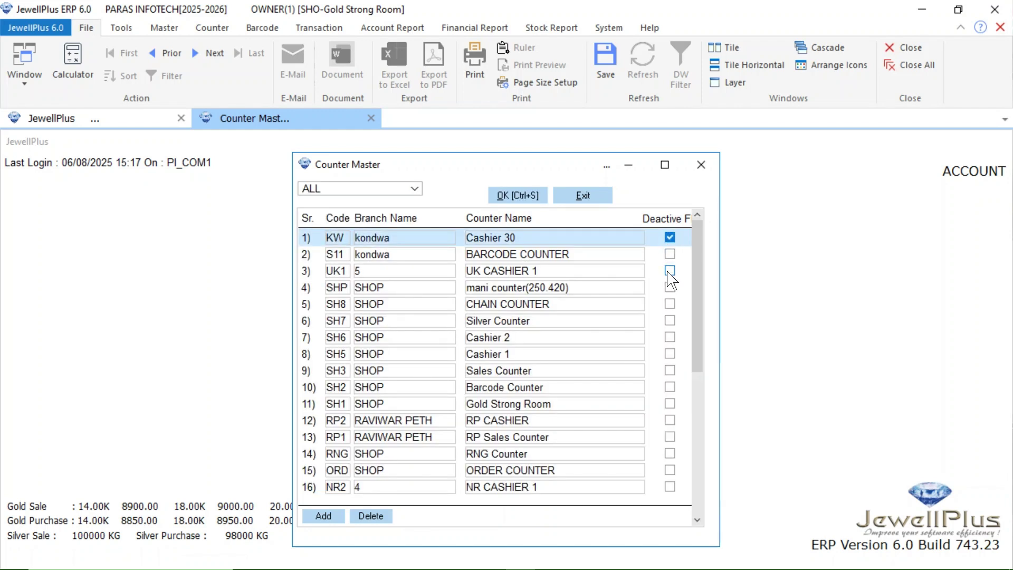
{"action": "left_click", "coordinate": [670, 304]}
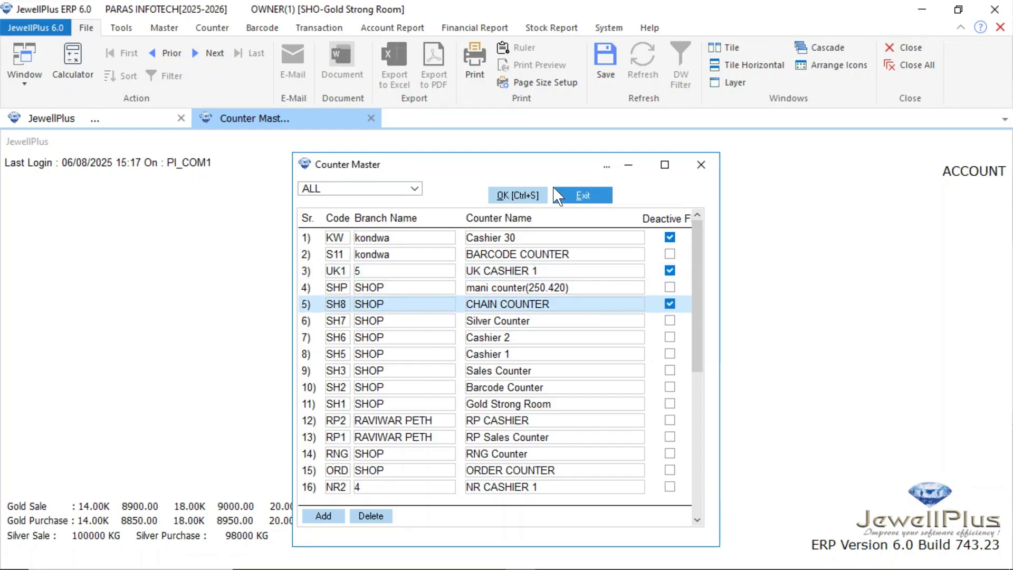
{"action": "left_click", "coordinate": [502, 195]}
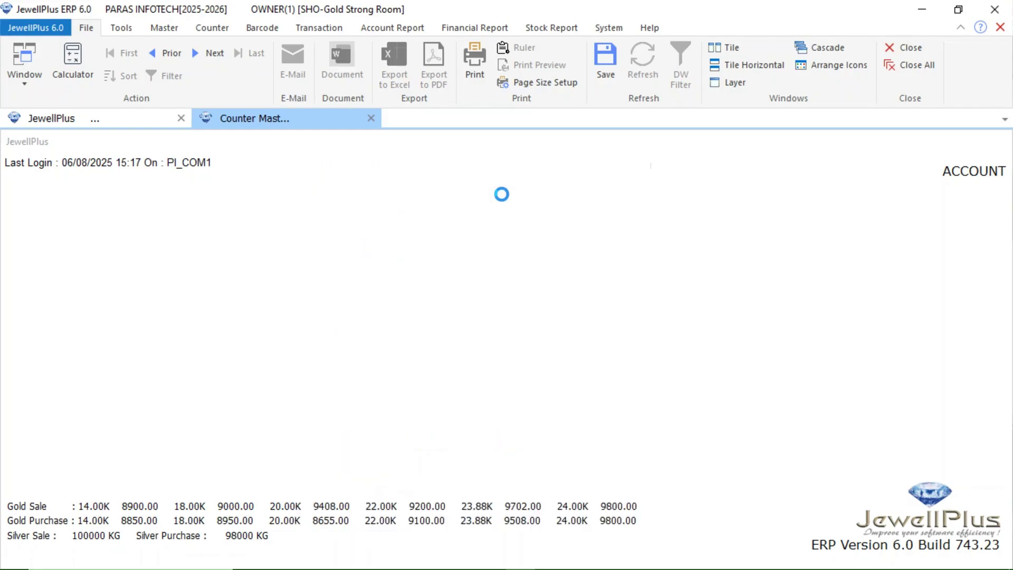
Start a new user profile and enter the user name, user ID and password.
{"action": "left_click", "coordinate": [609, 28]}
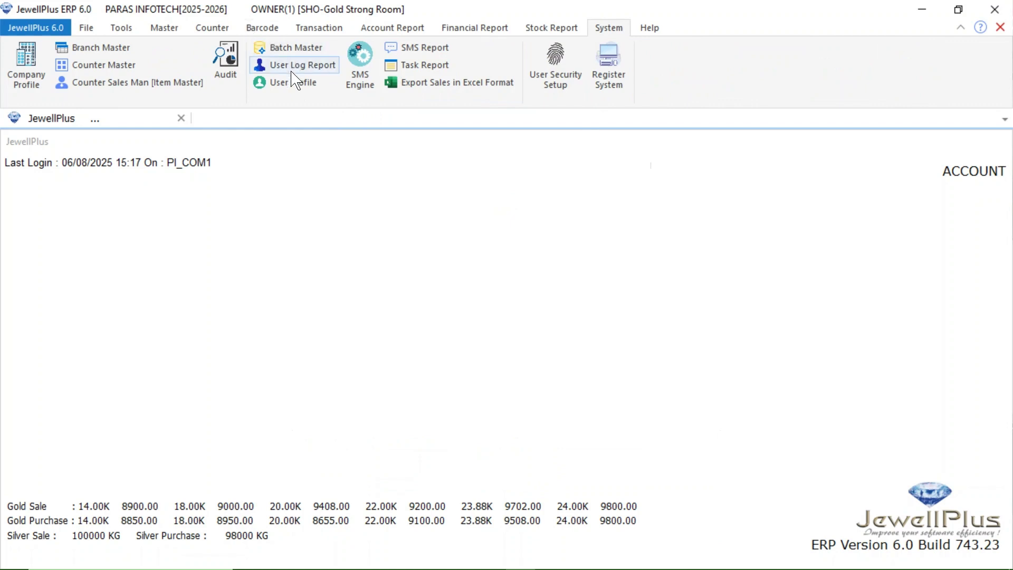
{"action": "left_click", "coordinate": [295, 84]}
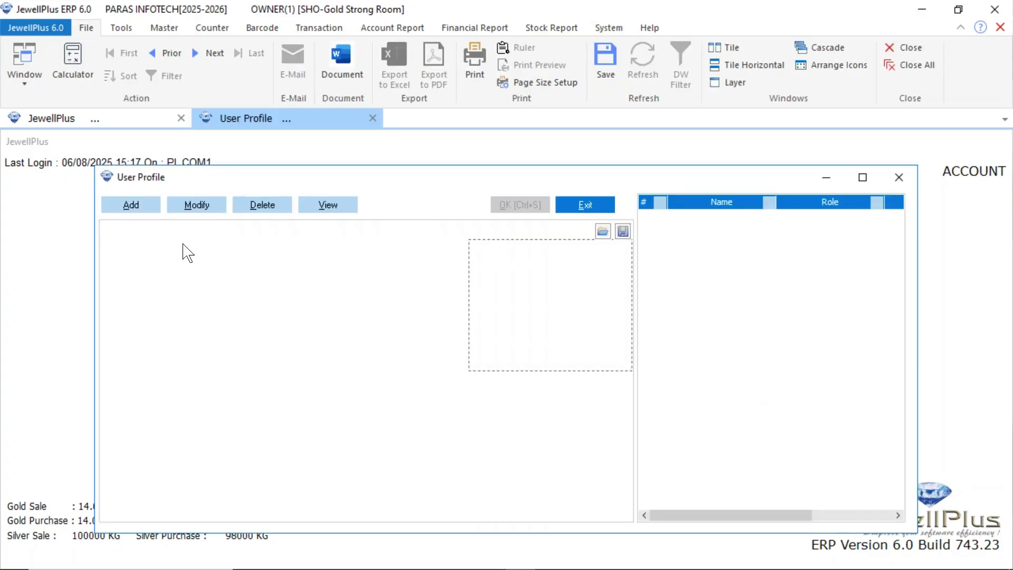
{"action": "left_click", "coordinate": [133, 210]}
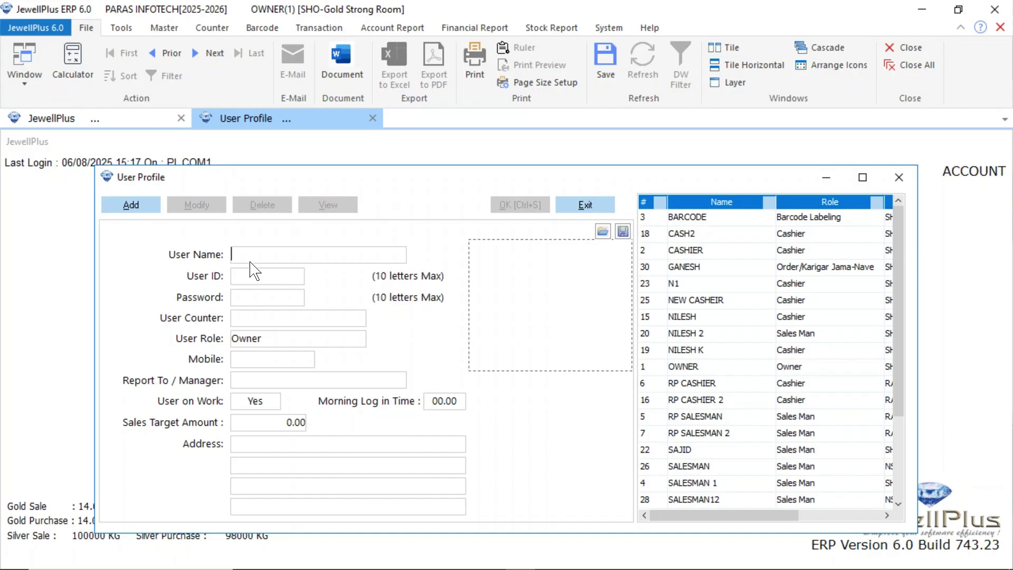
{"action": "type", "text": "CHETAN"}
{"action": "key", "text": "Tab"}
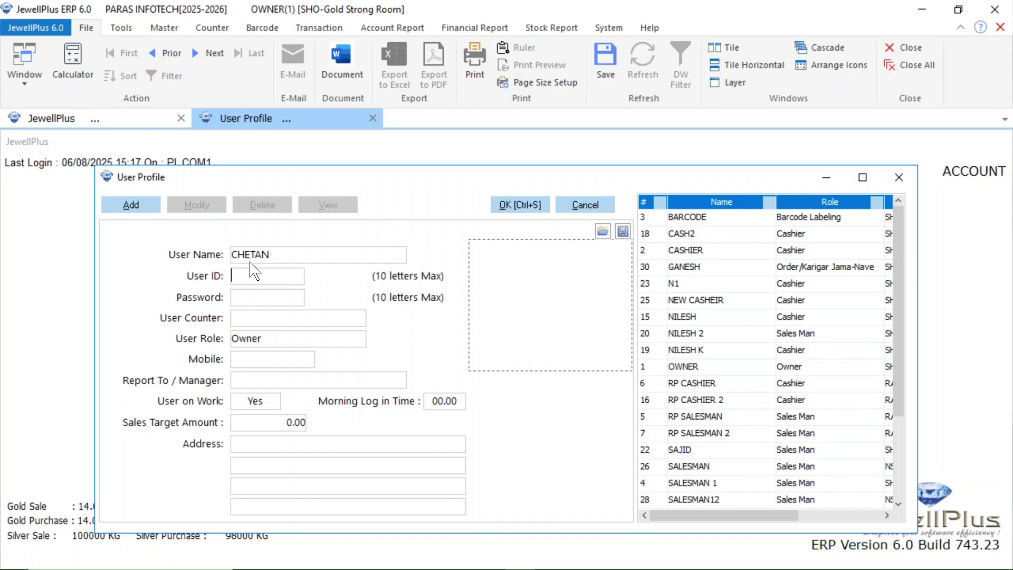
{"action": "type", "text": "1"}
{"action": "key", "text": "Tab"}
{"action": "type", "text": "1"}
{"action": "key", "text": "Tab"}
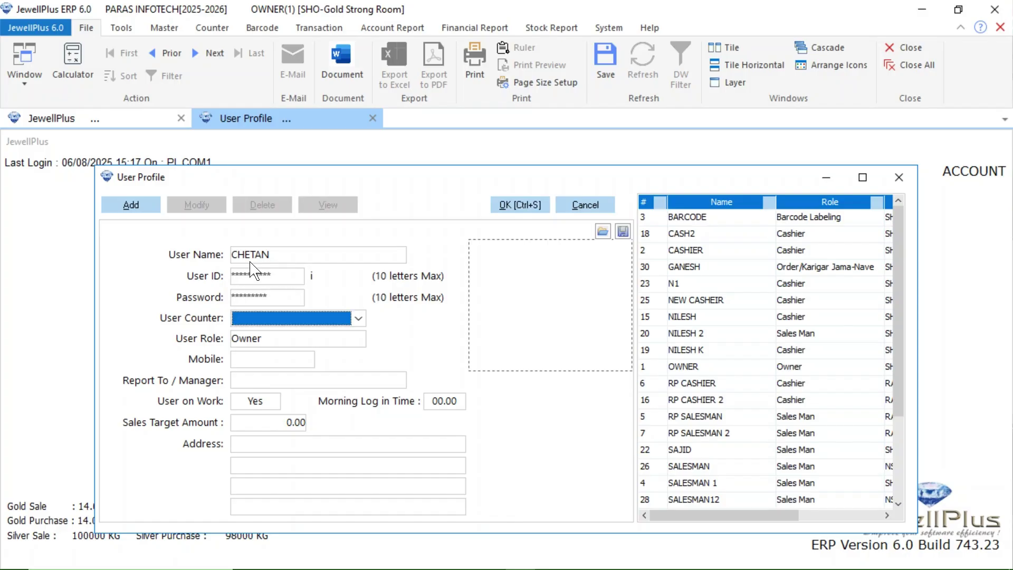
Assign the new user to the SHOP branch's Cashier 1 counter with the Cashier role.
{"action": "left_click", "coordinate": [359, 319]}
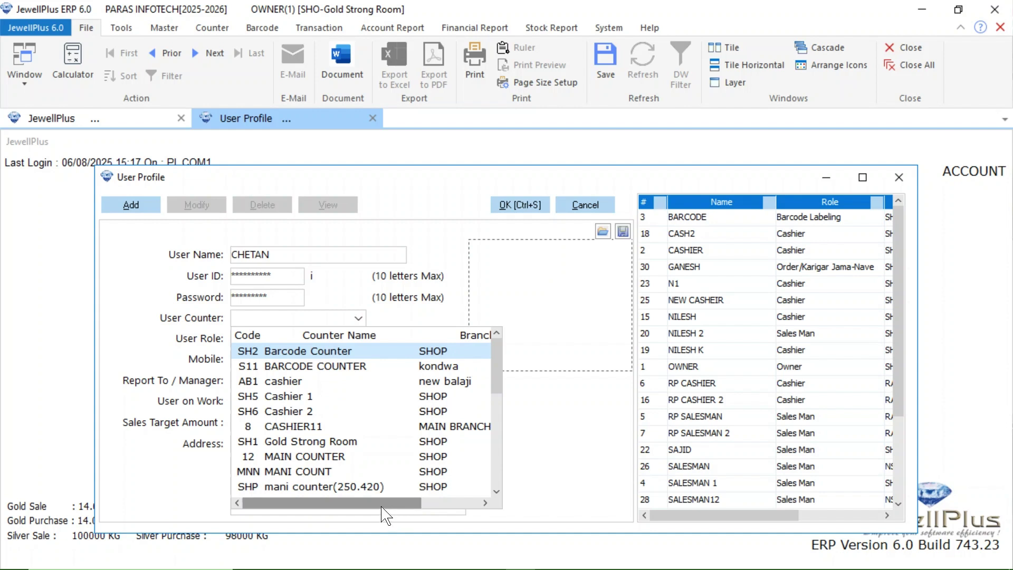
{"action": "mouse_move", "coordinate": [385, 507]}
{"action": "left_mouse_down"}
{"action": "mouse_move", "coordinate": [425, 508]}
{"action": "mouse_move", "coordinate": [381, 508]}
{"action": "left_mouse_up"}
{"action": "left_click", "coordinate": [384, 398]}
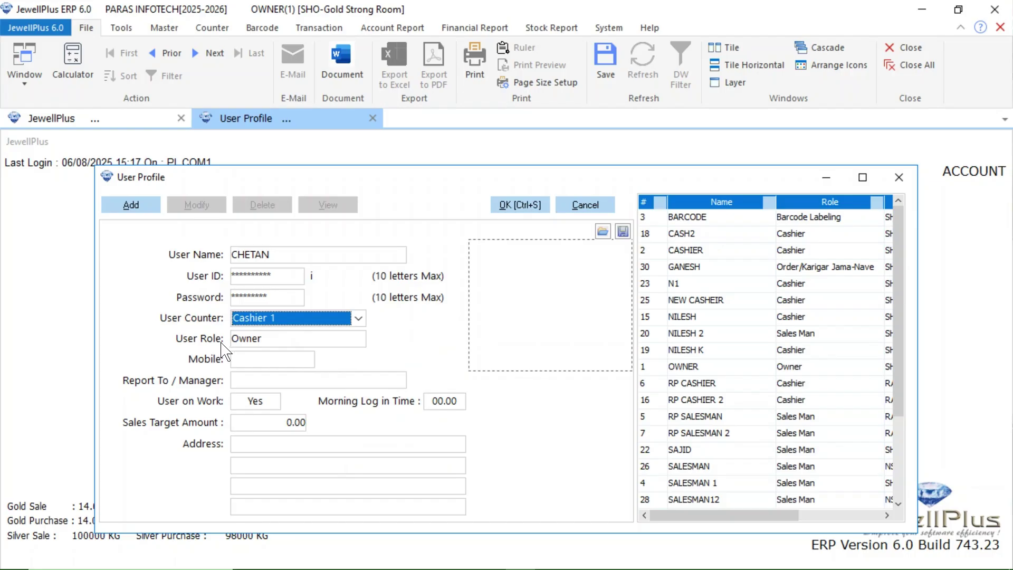
{"action": "left_click", "coordinate": [280, 343]}
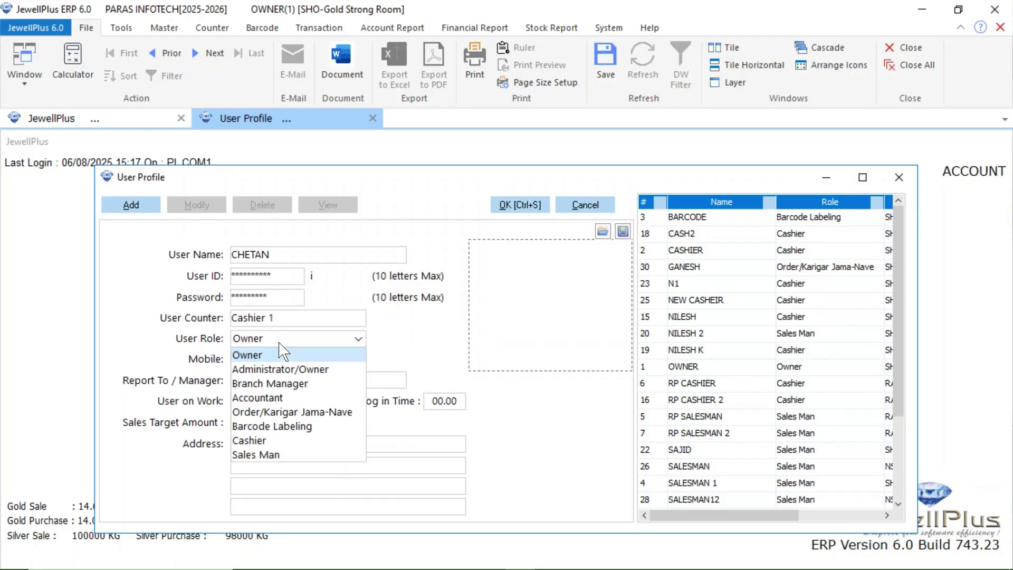
{"action": "left_click", "coordinate": [251, 441]}
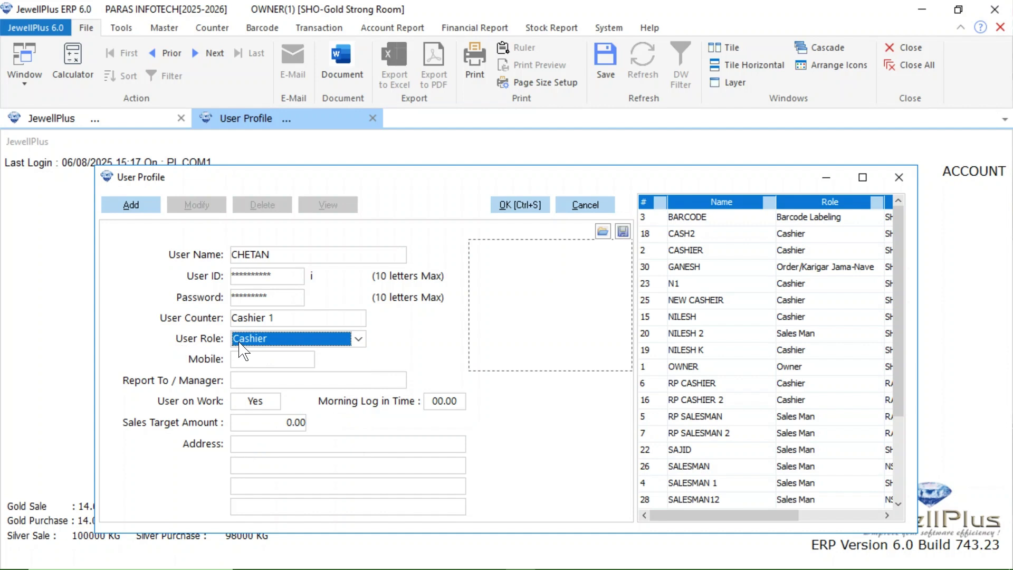
Set OWNER as the new user's reporting manager, save the profile and close User Profile.
{"action": "left_click", "coordinate": [250, 360]}
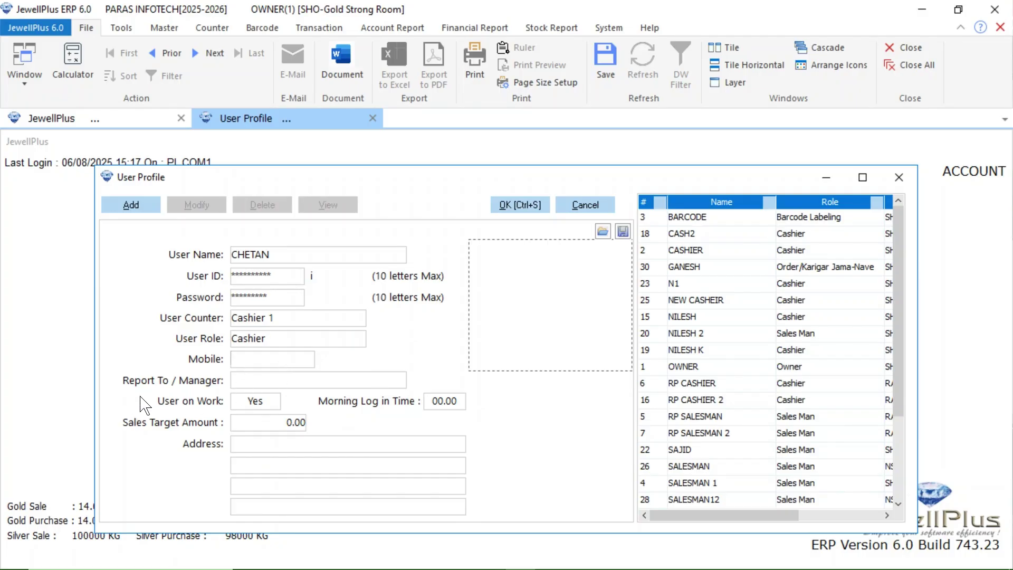
{"action": "left_click", "coordinate": [240, 381]}
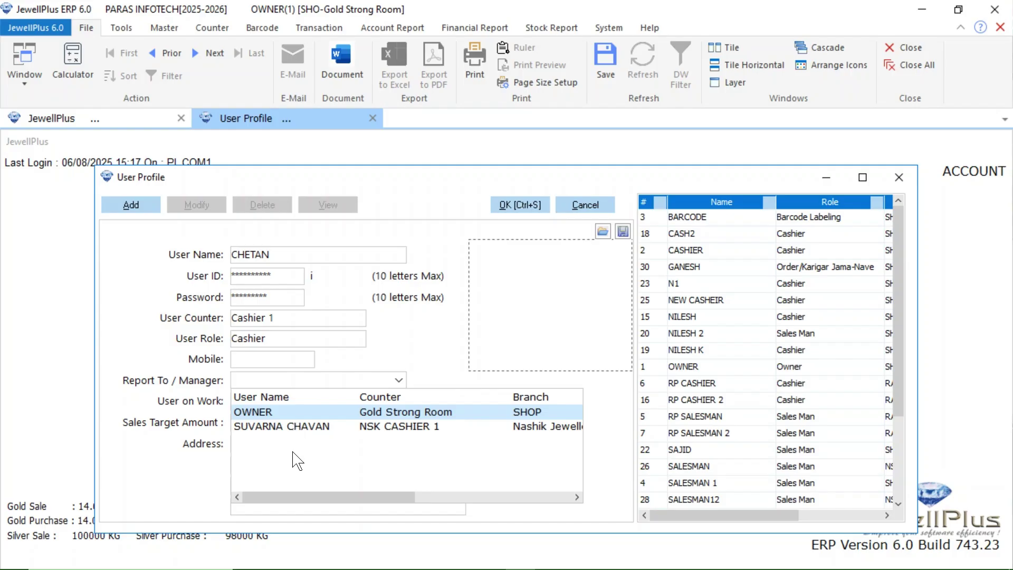
{"action": "left_click", "coordinate": [269, 413]}
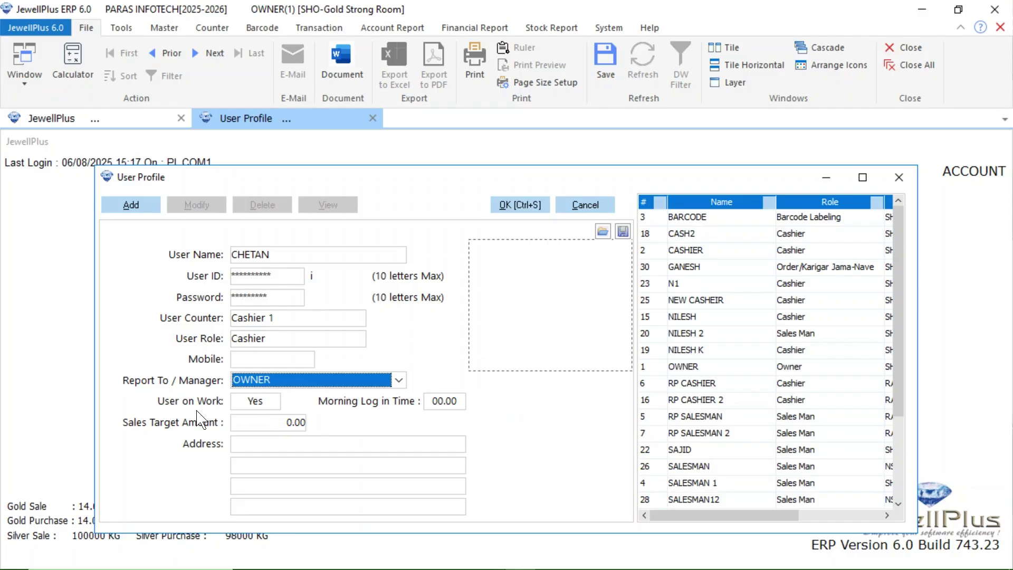
{"action": "left_click", "coordinate": [263, 410]}
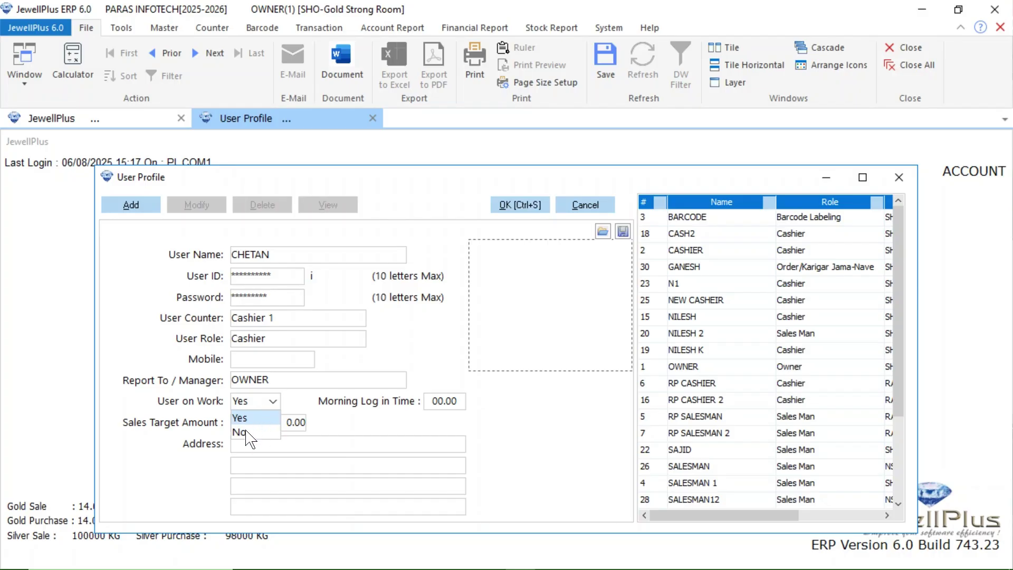
{"action": "left_click", "coordinate": [521, 205]}
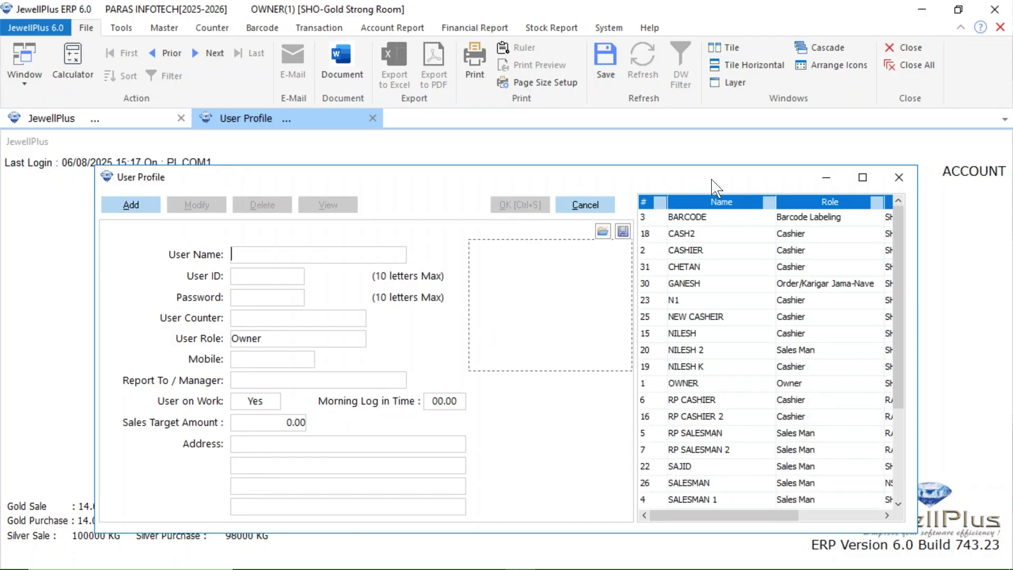
{"action": "left_click", "coordinate": [898, 179]}
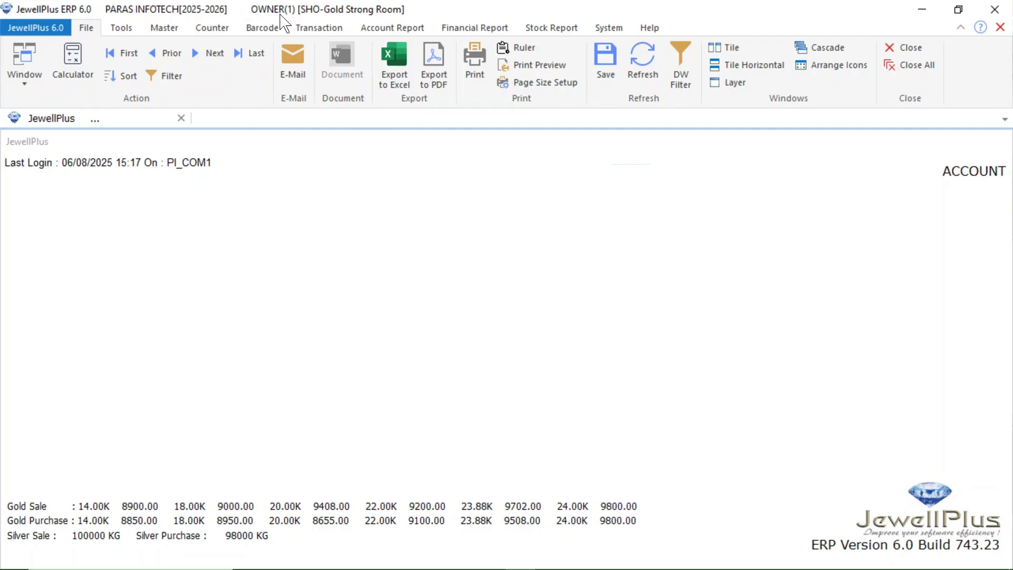
Review the Master, Counter, Barcode and Transaction functions available to the OWNER login.
{"action": "left_click", "coordinate": [168, 29]}
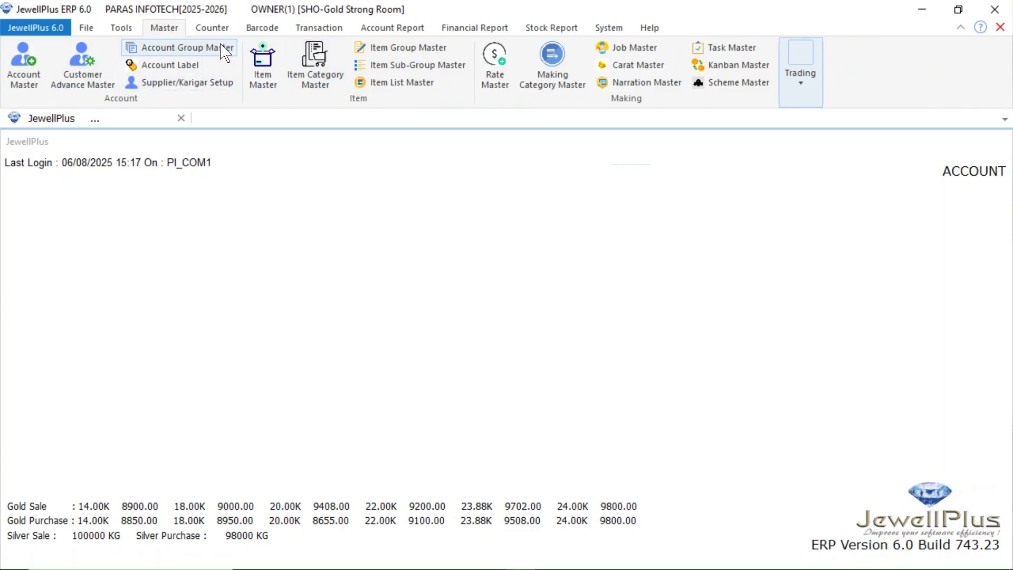
{"action": "left_click", "coordinate": [217, 30]}
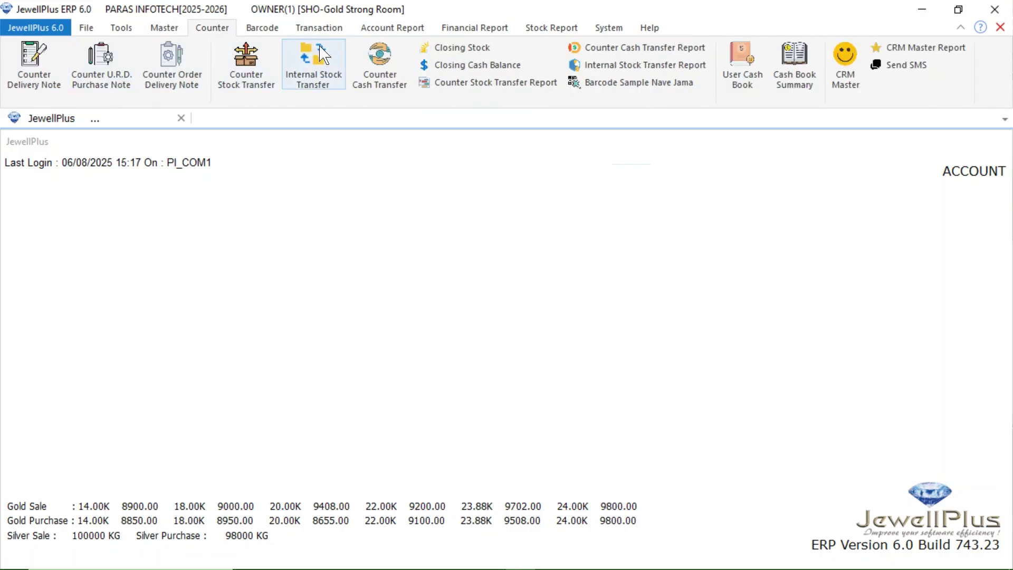
{"action": "left_click", "coordinate": [269, 30]}
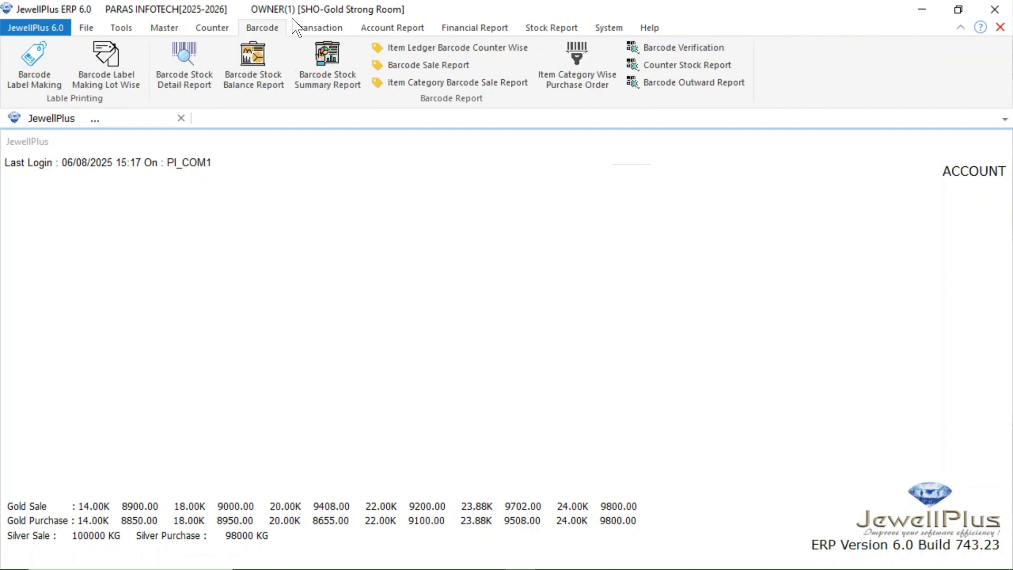
{"action": "left_click", "coordinate": [305, 29]}
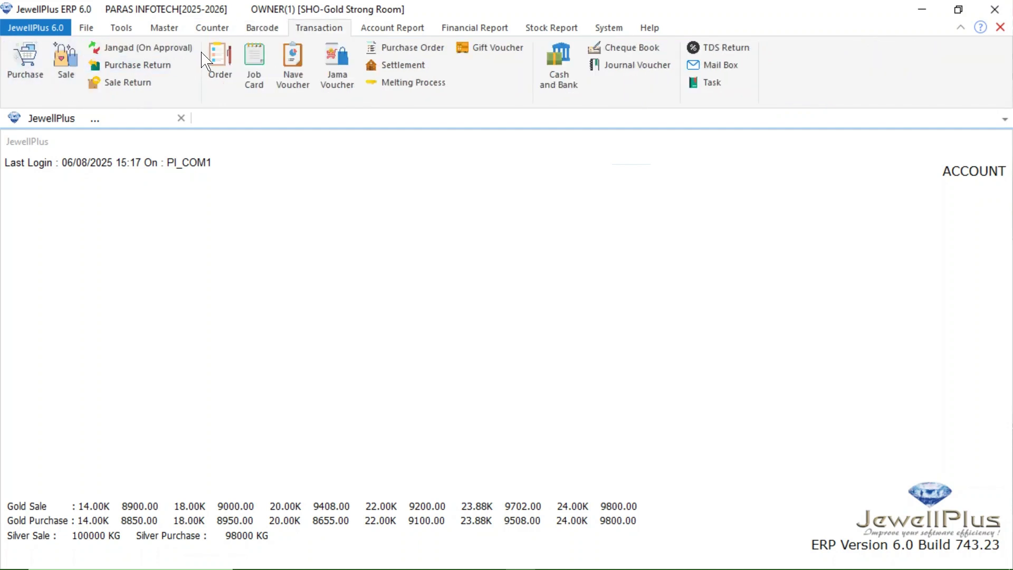
Switch to the new cashier's logged-in session and check which Master, Counter and Barcode functions are available.
{"action": "left_click", "coordinate": [923, 10]}
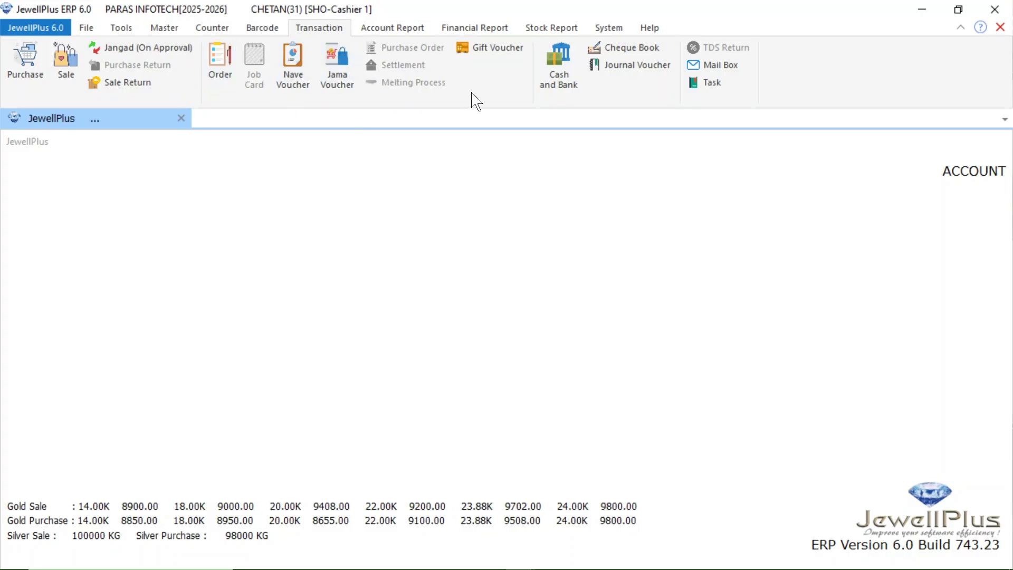
{"action": "left_click", "coordinate": [162, 29]}
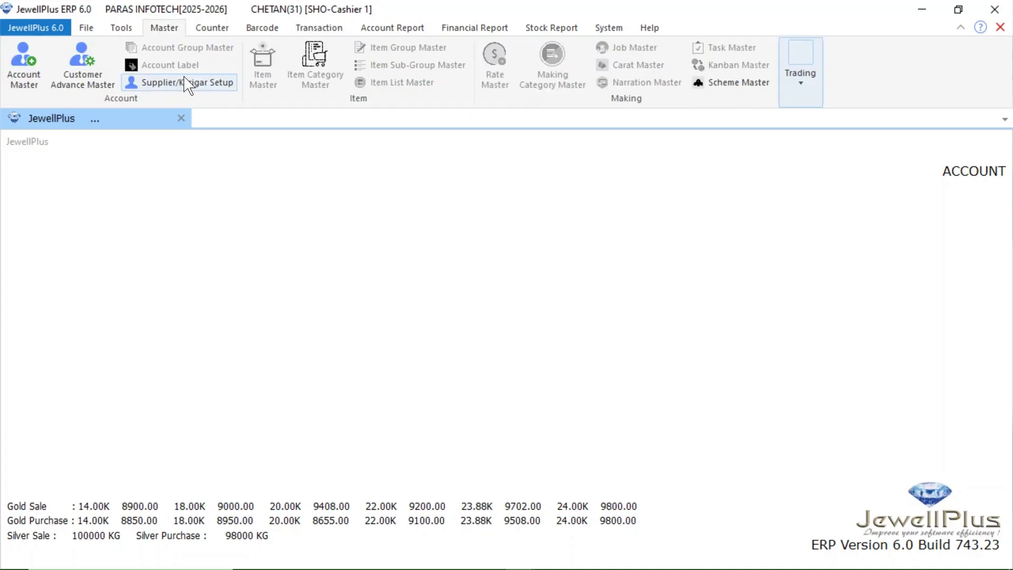
{"action": "left_click", "coordinate": [213, 29]}
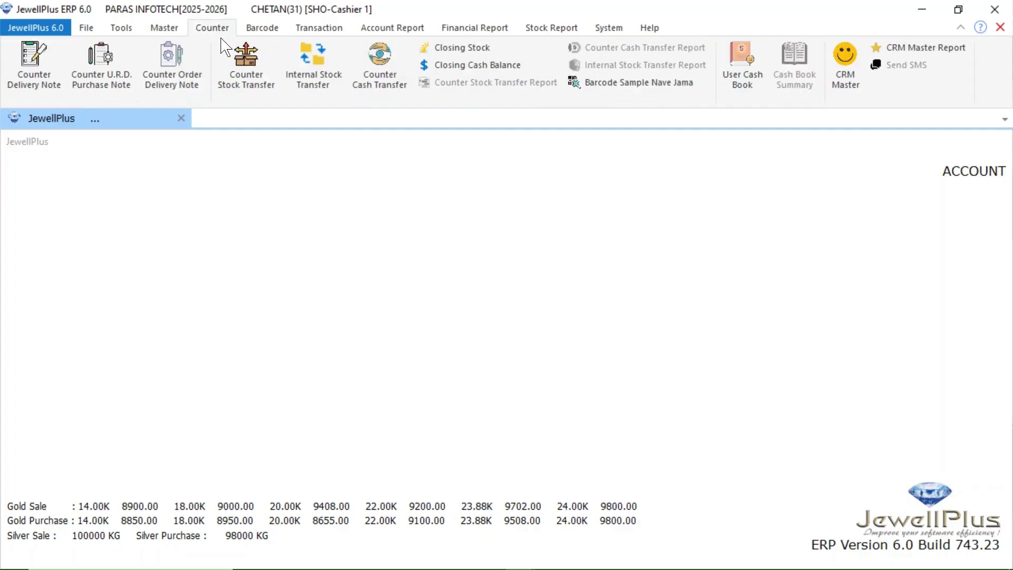
{"action": "left_click", "coordinate": [262, 28]}
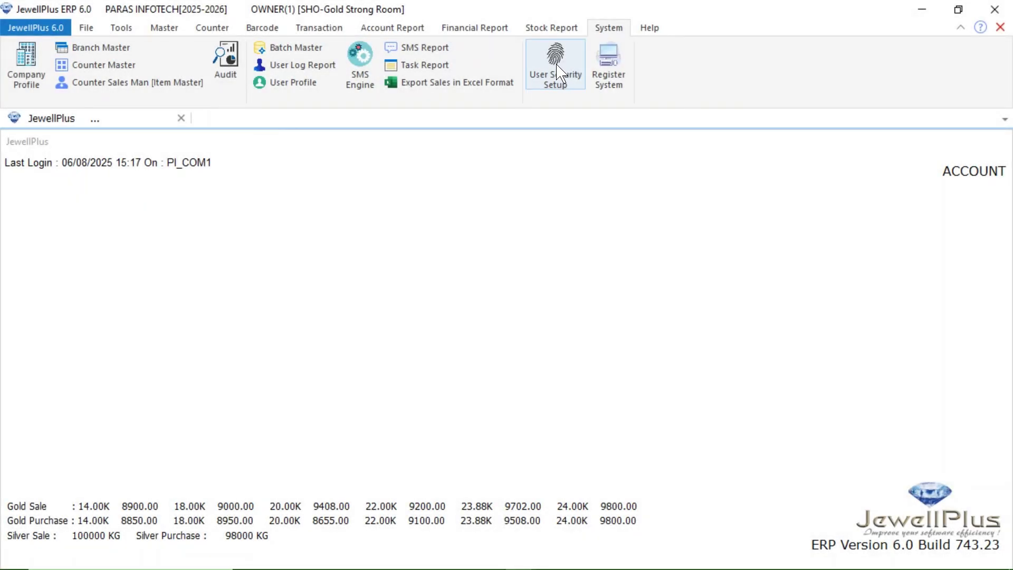
In the OWNER session's User Security Setup, select the new cashier, revoke the Change Year right and allow Colour Setup.
{"action": "left_click", "coordinate": [561, 74]}
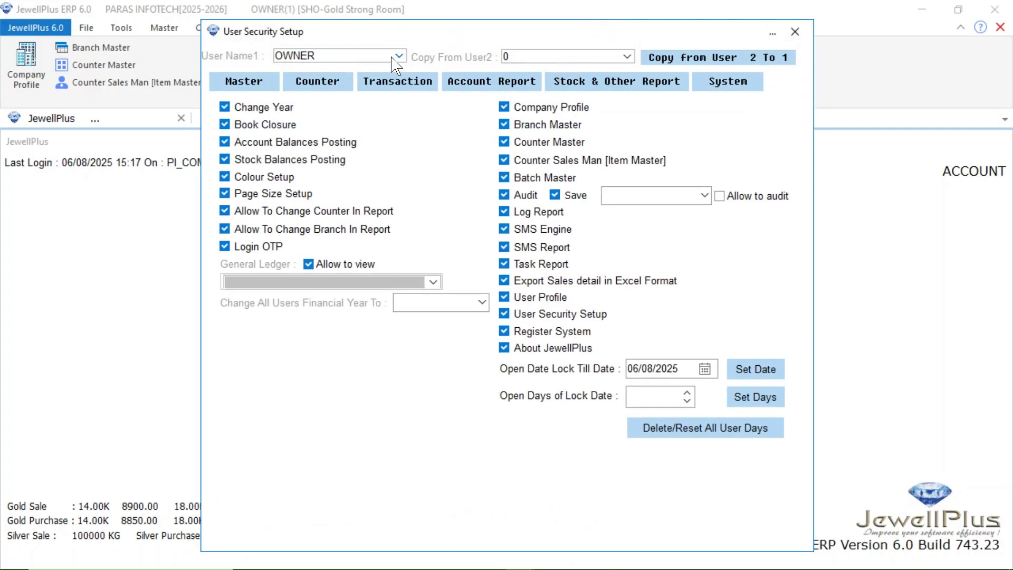
{"action": "left_click", "coordinate": [400, 57]}
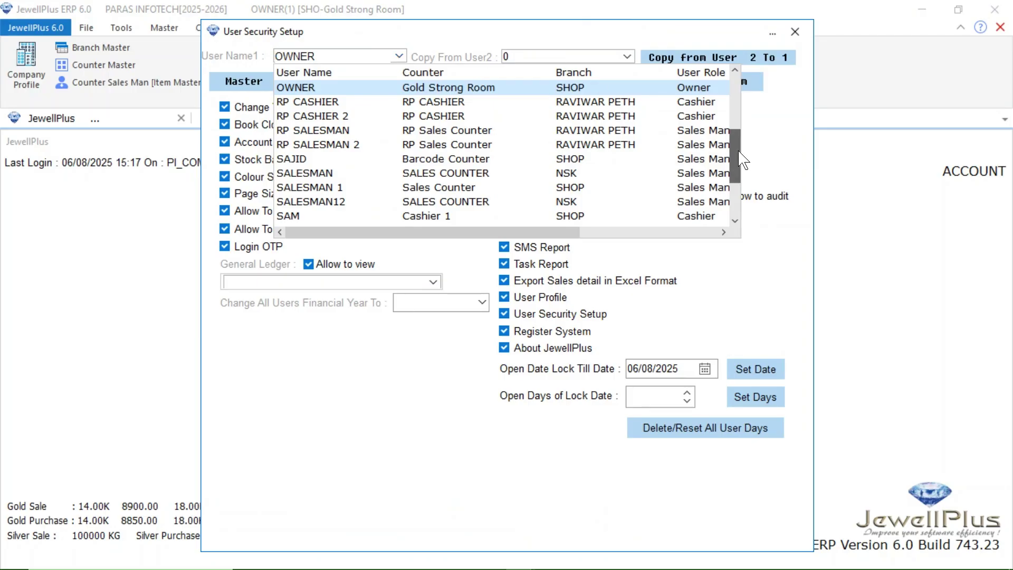
{"action": "left_click_drag", "start_coordinate": [737, 151], "coordinate": [736, 183]}
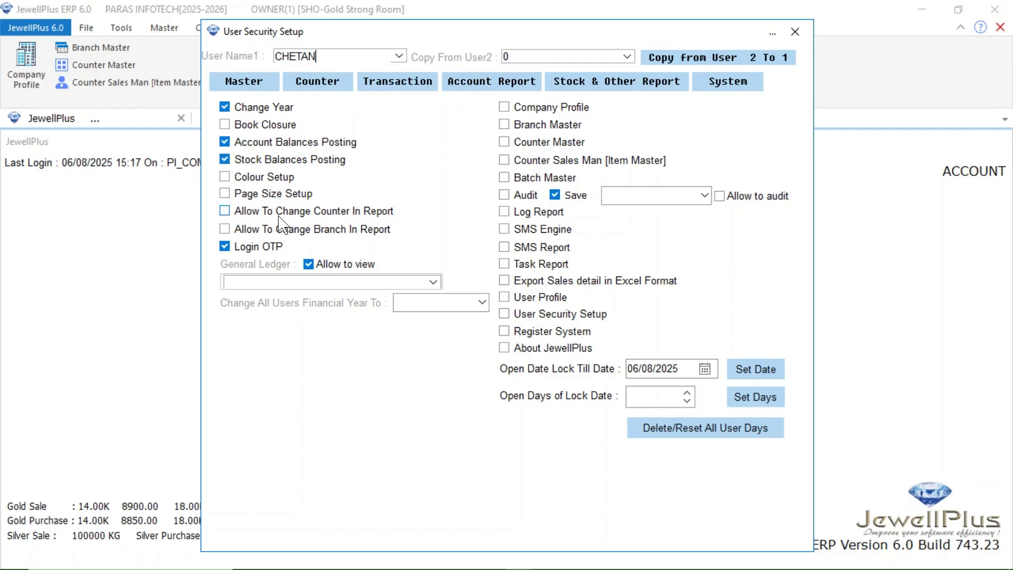
{"action": "left_click", "coordinate": [225, 107]}
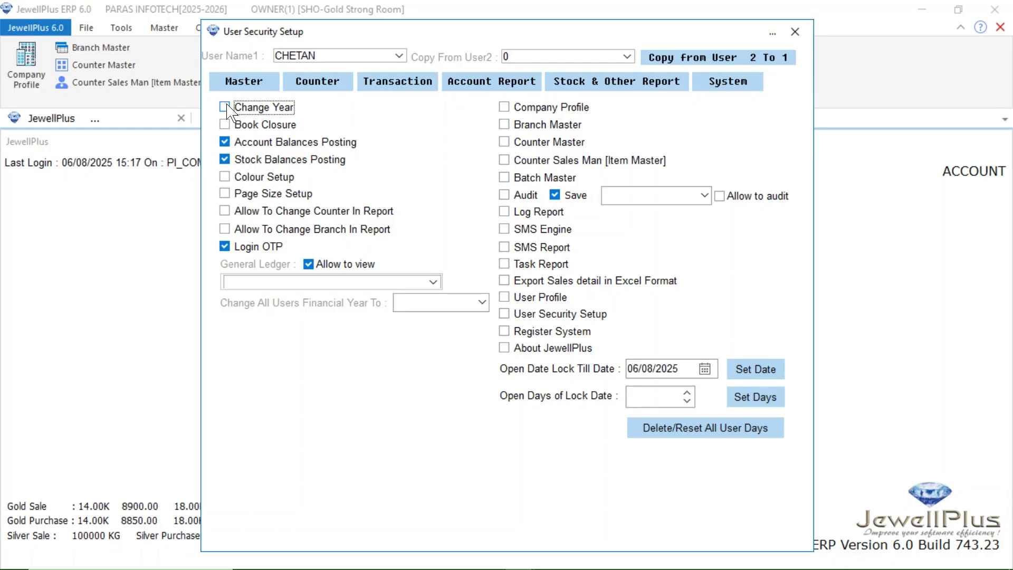
{"action": "left_click", "coordinate": [223, 178]}
Review the cashier's Counter, Transaction and Account Report rights, and compare the Account Report rights with those of OWNER.
{"action": "left_click", "coordinate": [320, 84]}
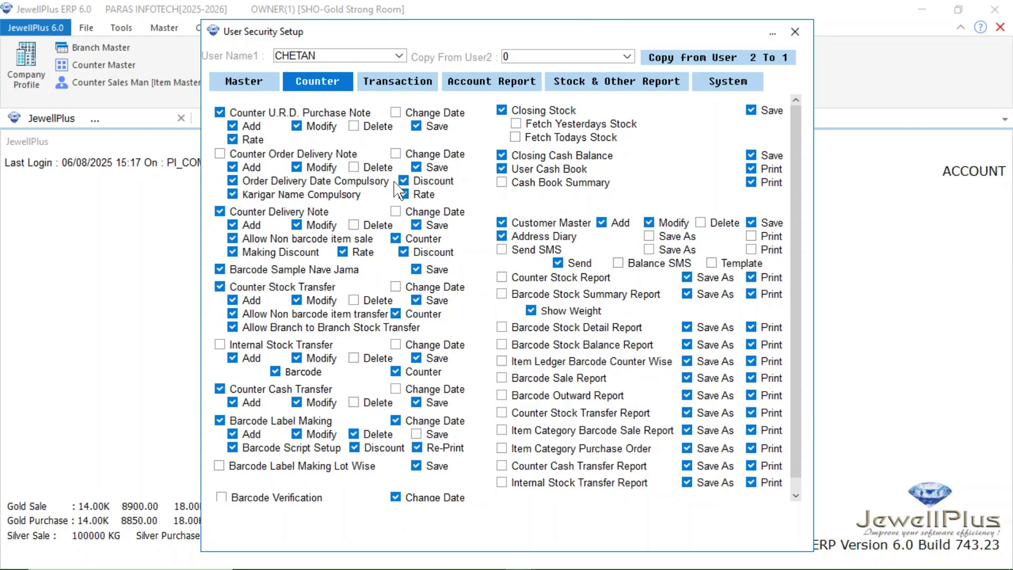
{"action": "left_click", "coordinate": [397, 84]}
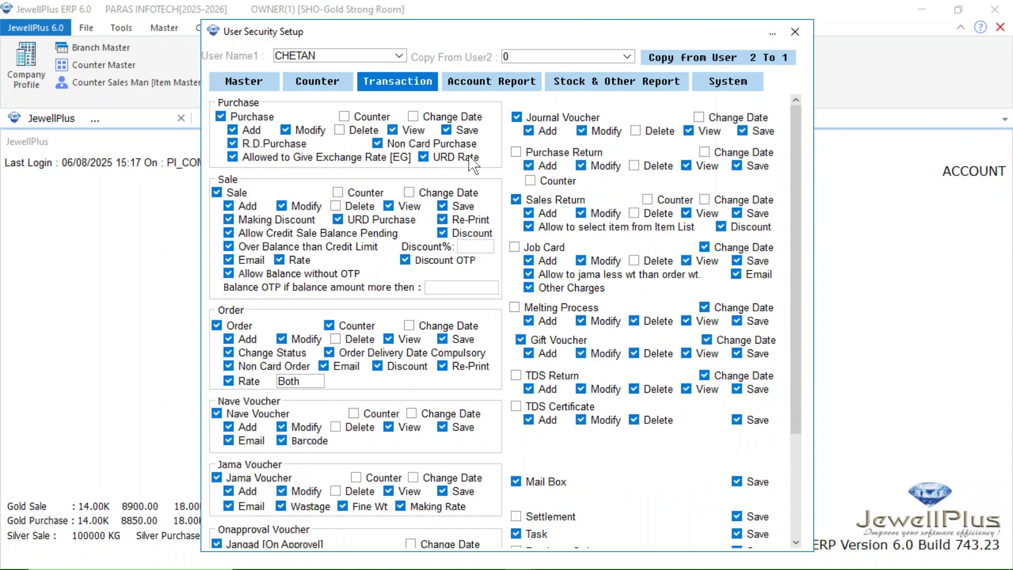
{"action": "left_click", "coordinate": [488, 97]}
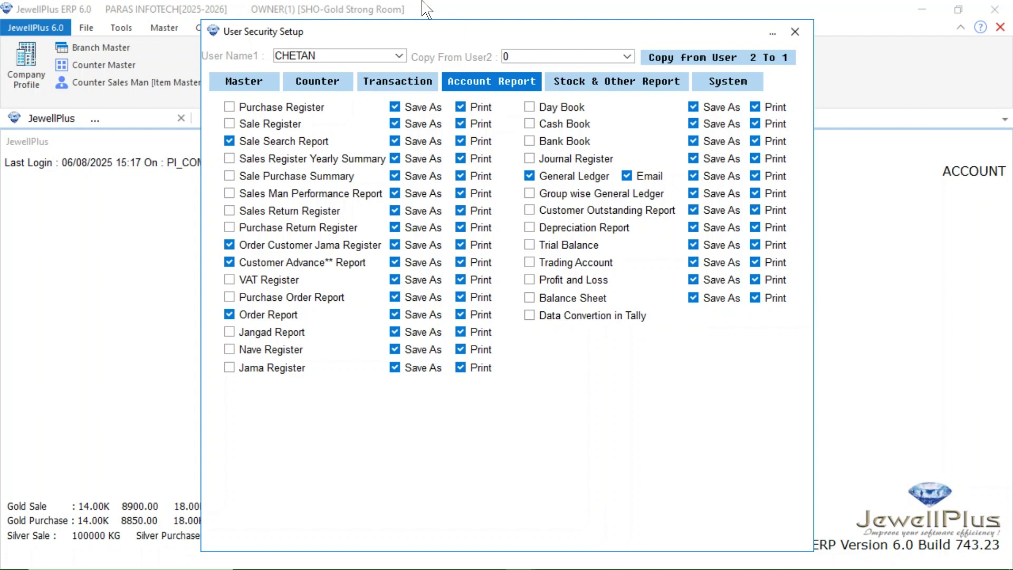
{"action": "left_click", "coordinate": [400, 58]}
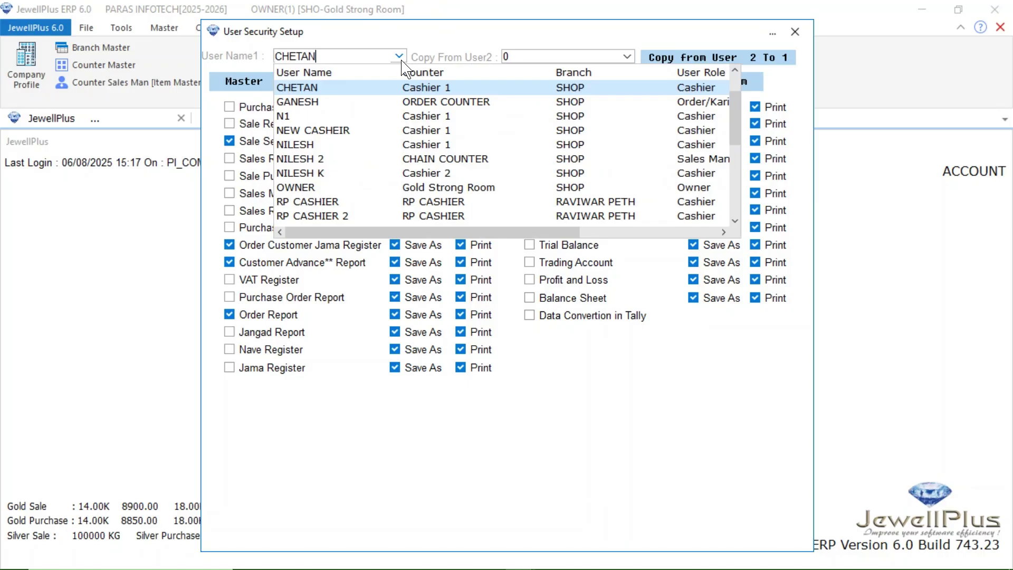
{"action": "left_click", "coordinate": [281, 189]}
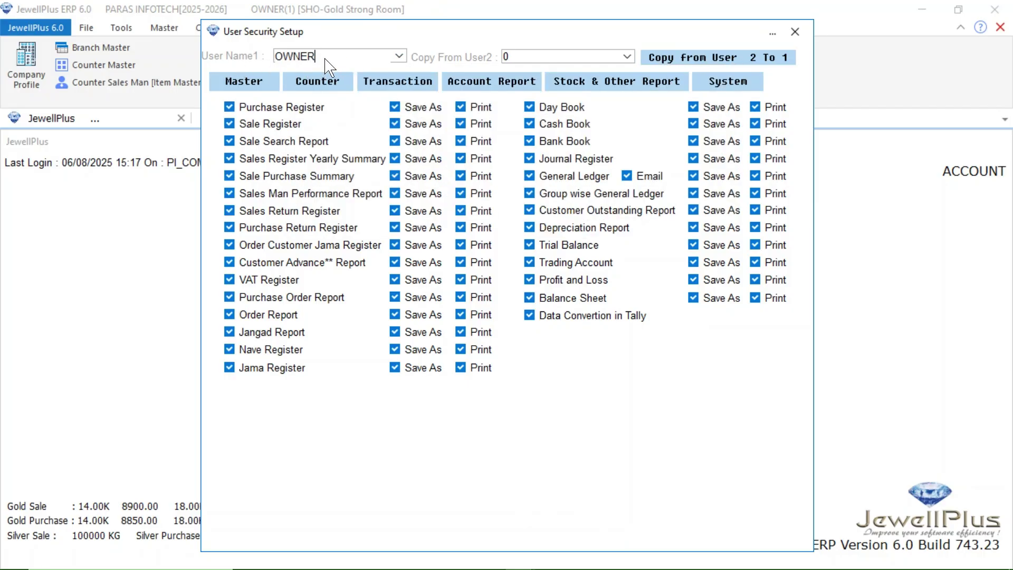
In OWNER's System security rights, set the Open Date Lock Till Date to 01/07/2025 and apply it.
{"action": "left_click", "coordinate": [724, 88]}
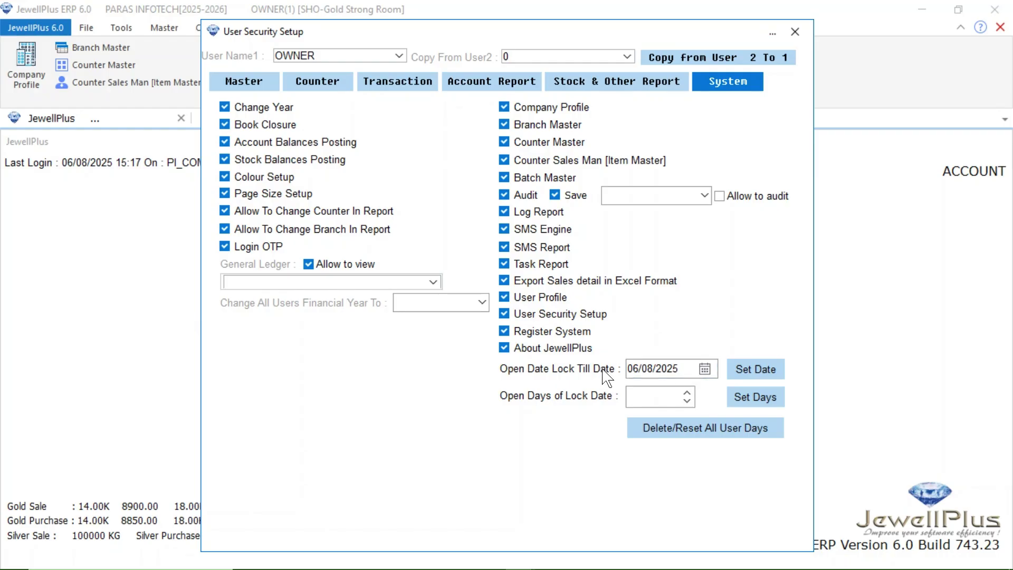
{"action": "left_click", "coordinate": [714, 368]}
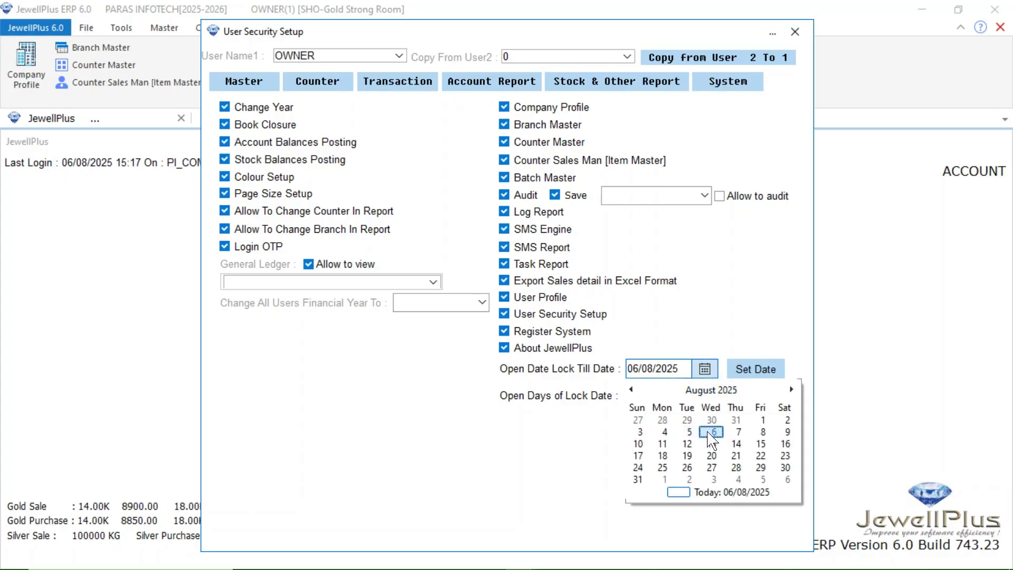
{"action": "left_click", "coordinate": [631, 391]}
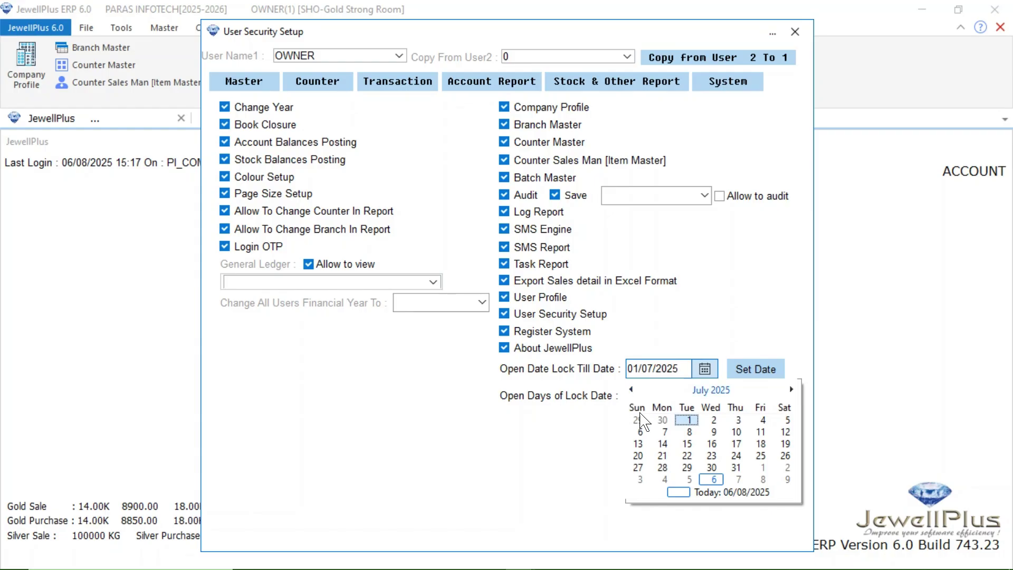
{"action": "left_click", "coordinate": [687, 420]}
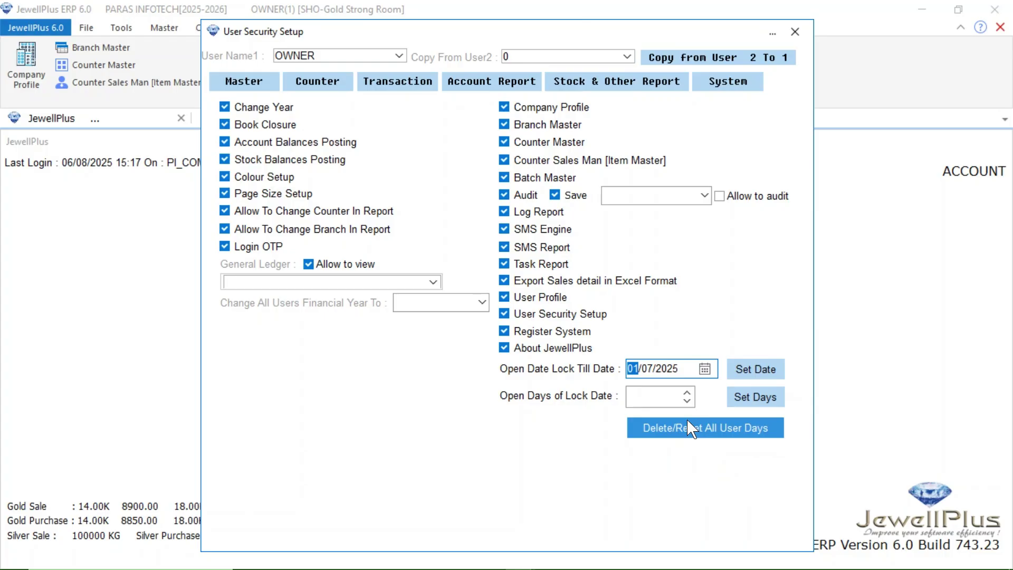
{"action": "left_click", "coordinate": [754, 369]}
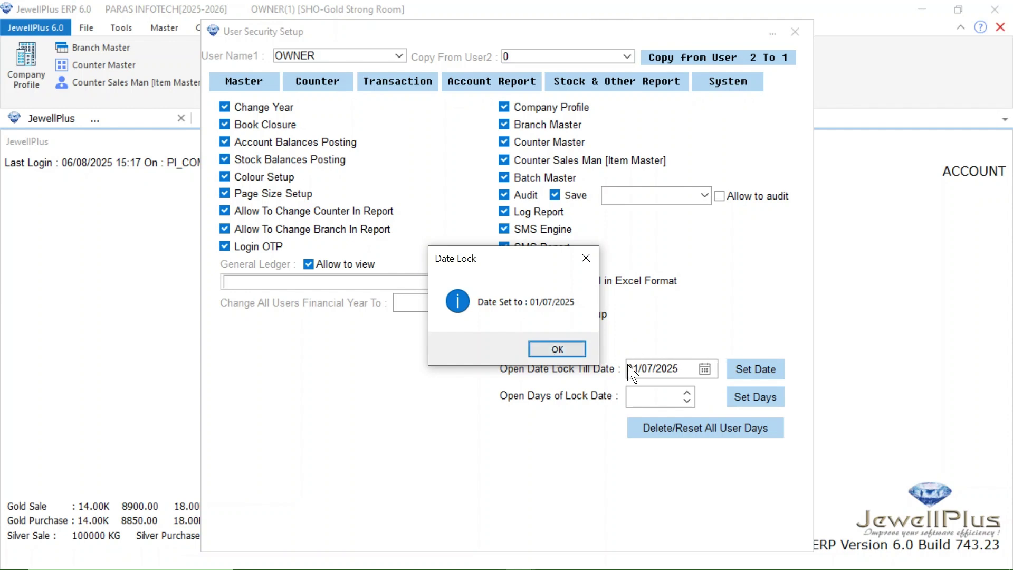
{"action": "left_click", "coordinate": [549, 350]}
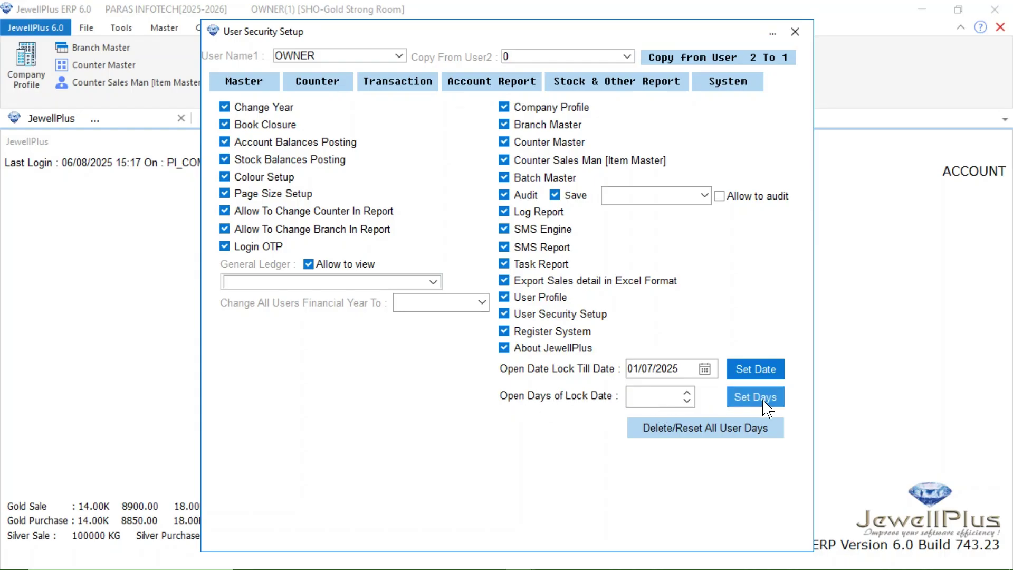
Set OWNER's Open Days of Lock Date to 365 and apply it.
{"action": "left_click", "coordinate": [687, 393]}
{"action": "left_click", "coordinate": [687, 394]}
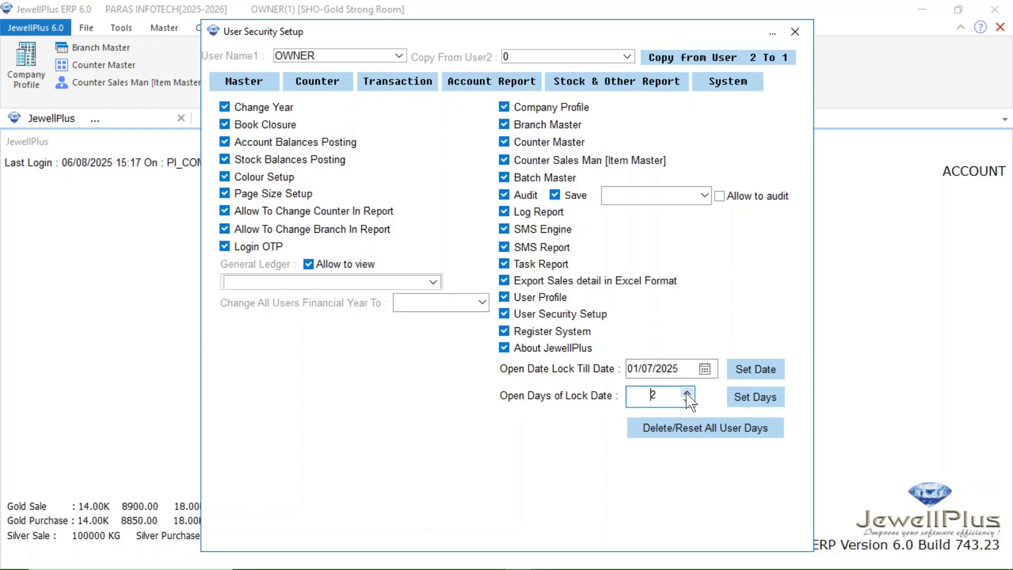
{"action": "left_click", "coordinate": [687, 393]}
{"action": "left_click", "coordinate": [687, 394]}
{"action": "left_click", "coordinate": [687, 393]}
{"action": "left_click", "coordinate": [688, 393]}
{"action": "left_click", "coordinate": [687, 393]}
{"action": "left_click", "coordinate": [687, 393]}
{"action": "left_click", "coordinate": [687, 393]}
{"action": "left_click", "coordinate": [687, 393]}
{"action": "left_click", "coordinate": [665, 393]}
{"action": "key", "text": "BackSpace"}
{"action": "key", "text": "BackSpace"}
{"action": "type", "text": "365"}
{"action": "left_click", "coordinate": [742, 404]}
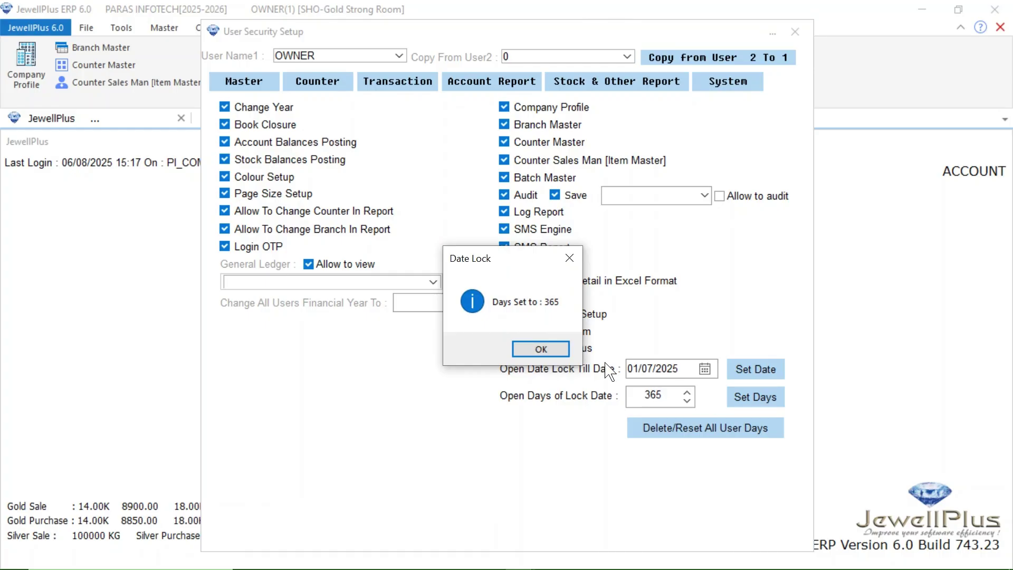
{"action": "left_click", "coordinate": [543, 350]}
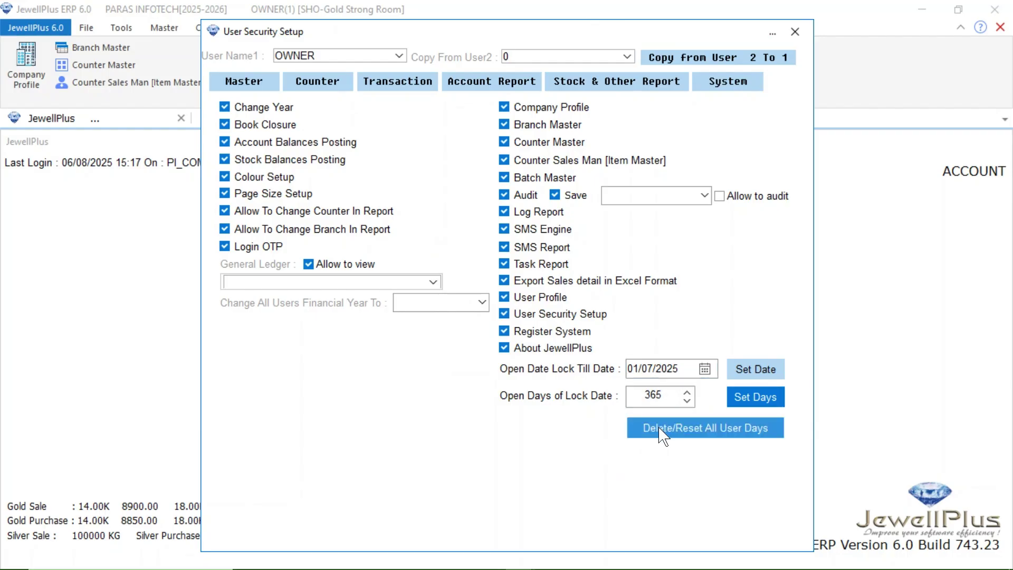
Delete/reset the open lock days for all users and close User Security Setup.
{"action": "left_click", "coordinate": [689, 431]}
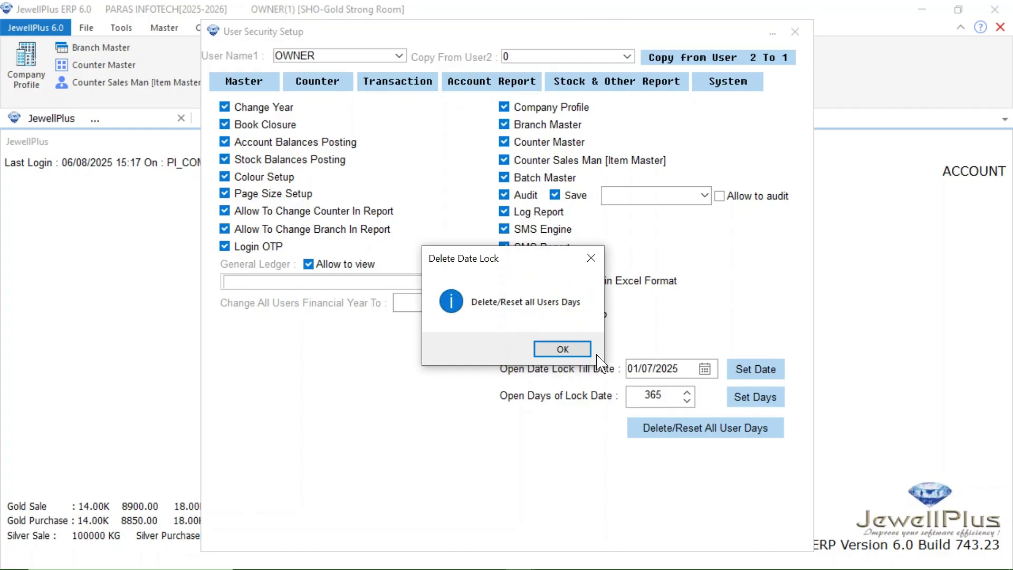
{"action": "left_click", "coordinate": [563, 350]}
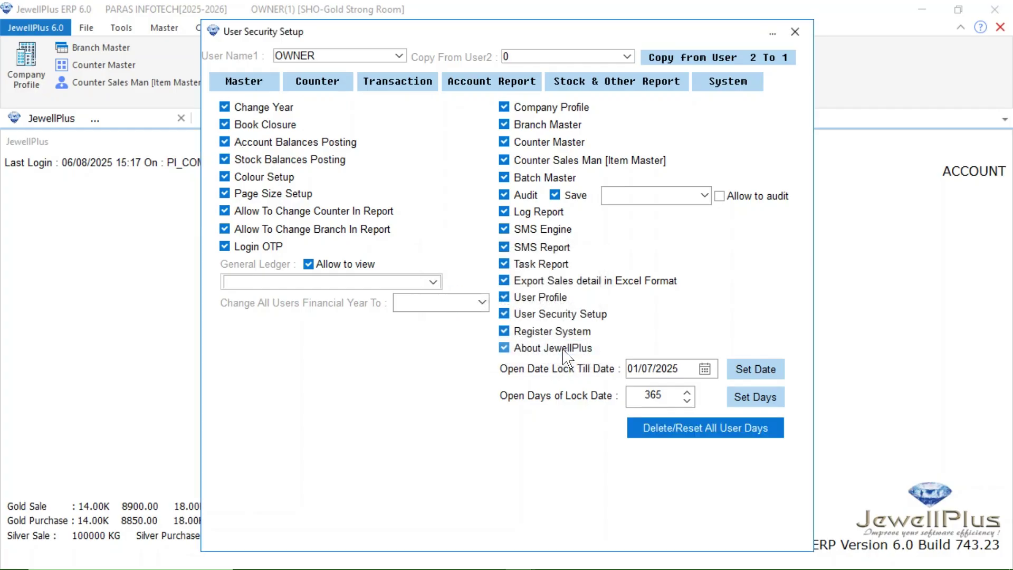
{"action": "left_click", "coordinate": [795, 31]}
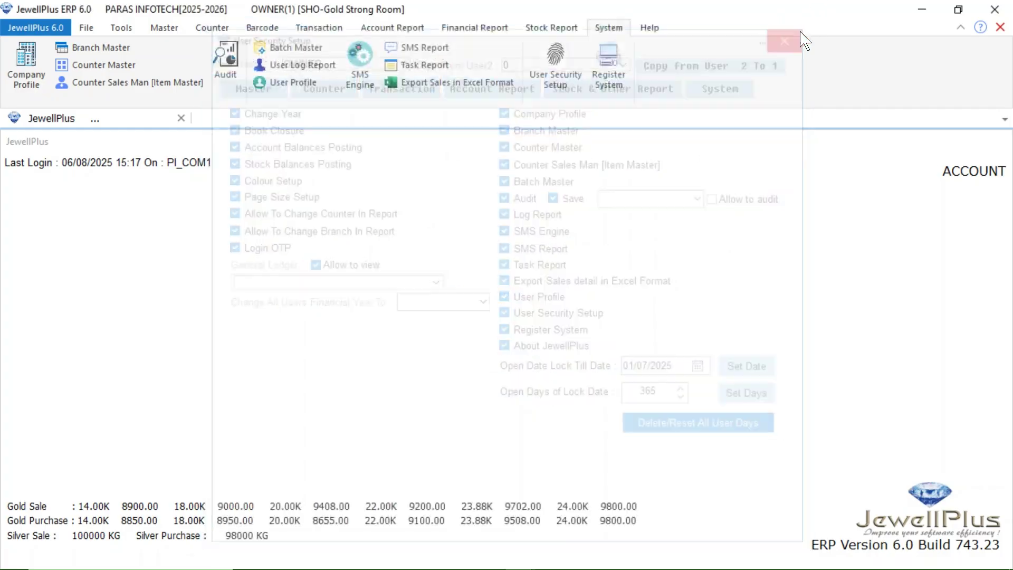
Review the User Log Report entries for 06/08/2025, including the Branch Master and Company Profile modifications, and close the report.
{"action": "left_click", "coordinate": [303, 65]}
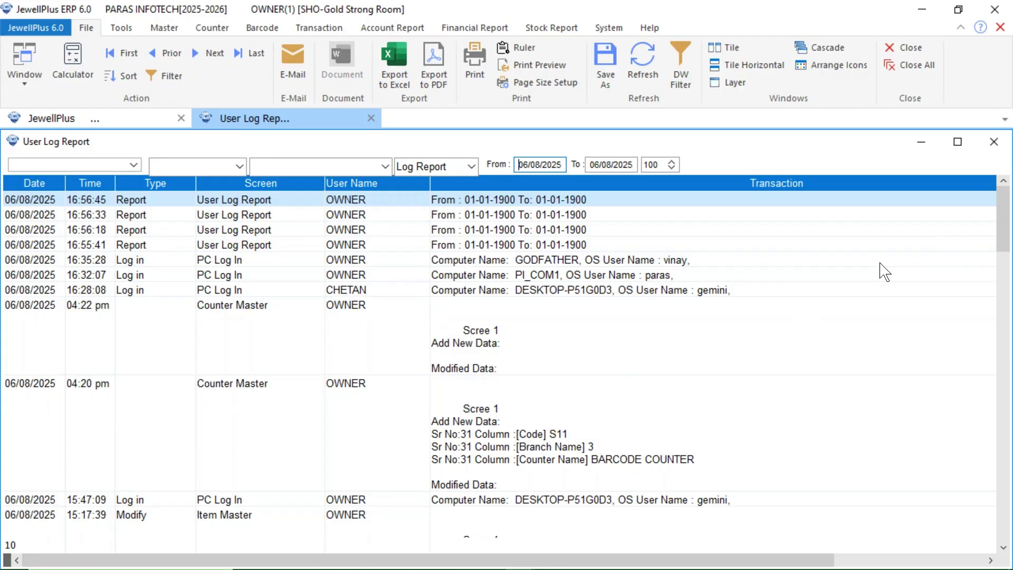
{"action": "left_click_drag", "start_coordinate": [1002, 223], "coordinate": [1008, 327]}
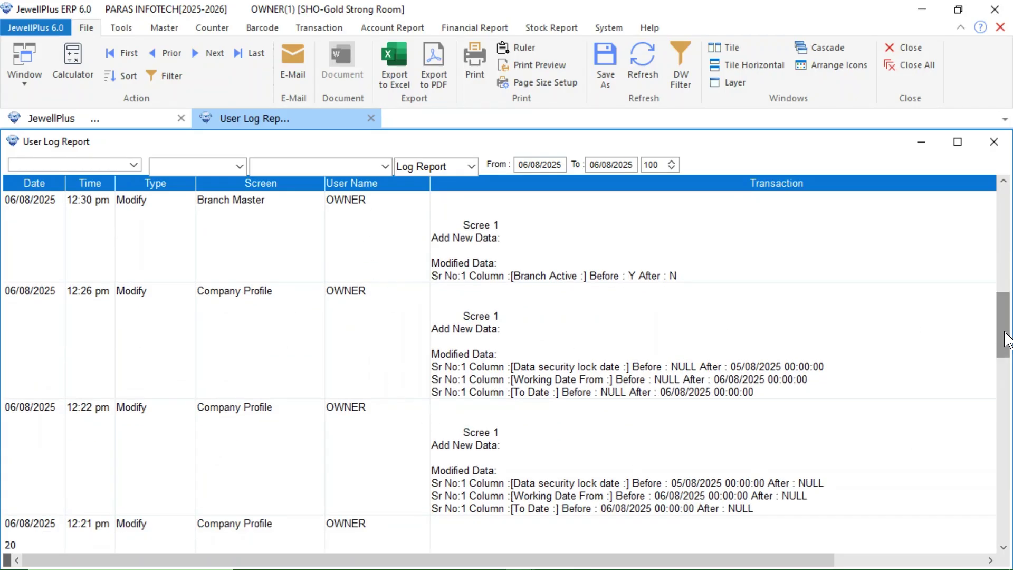
{"action": "left_click_drag", "start_coordinate": [1006, 340], "coordinate": [1002, 389]}
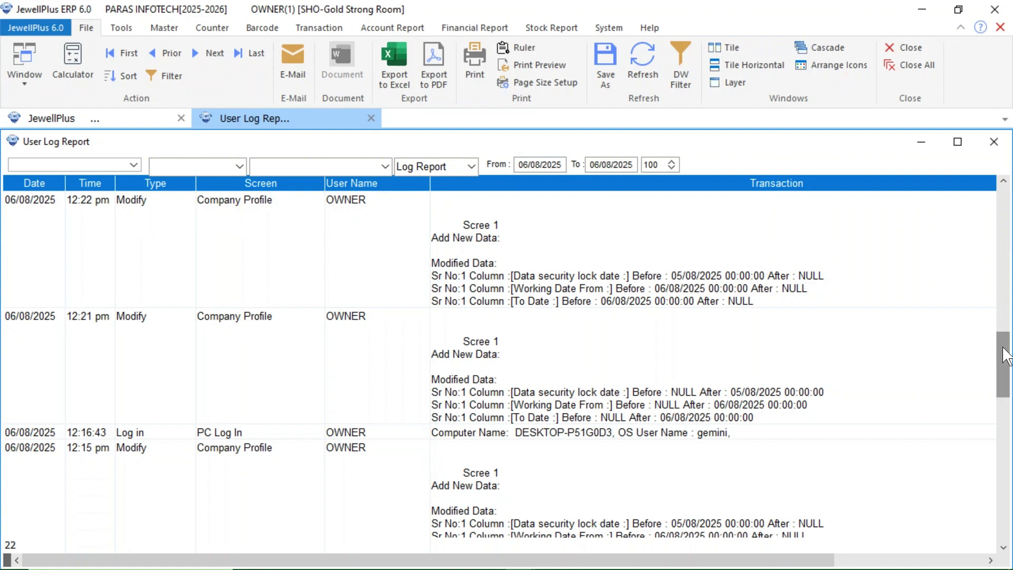
{"action": "left_click_drag", "start_coordinate": [1003, 354], "coordinate": [1005, 395]}
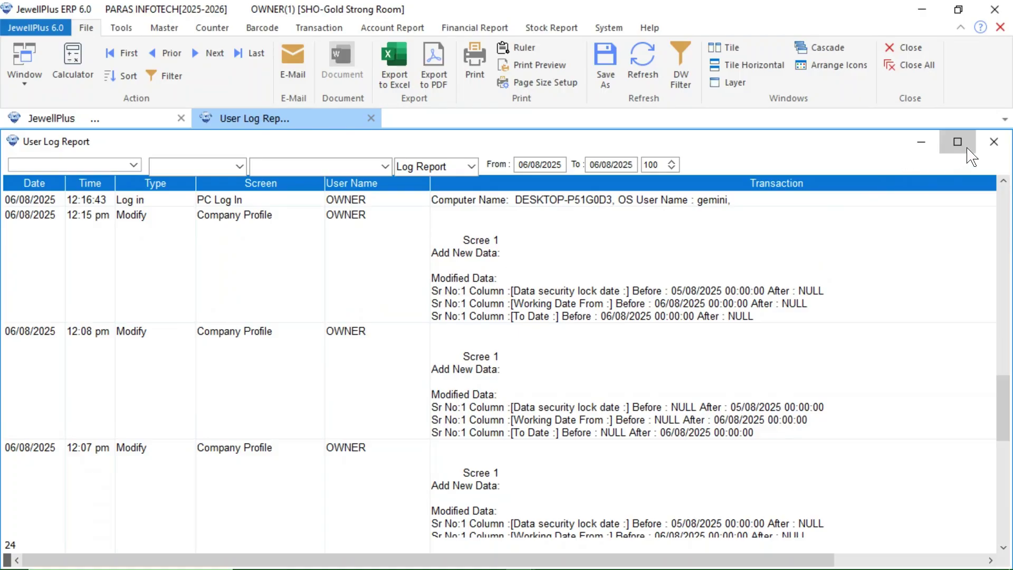
{"action": "left_click", "coordinate": [994, 142]}
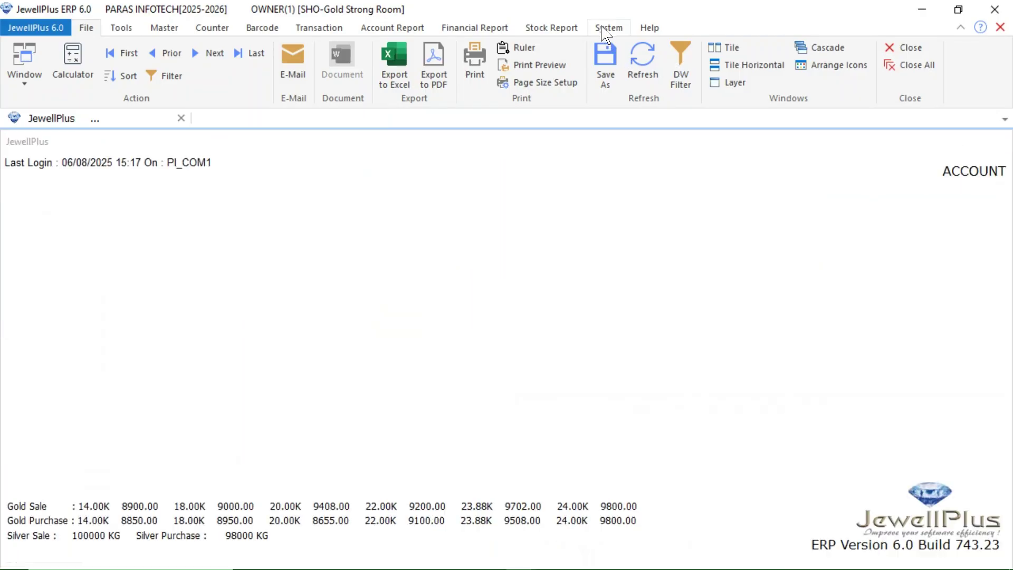
In Register System, disallow the Full App computer PI-COM4 and the Windows PC mobile registration last logged in on 06/08/2025 at 03:59 pm.
{"action": "left_click", "coordinate": [609, 27]}
{"action": "left_click", "coordinate": [611, 69]}
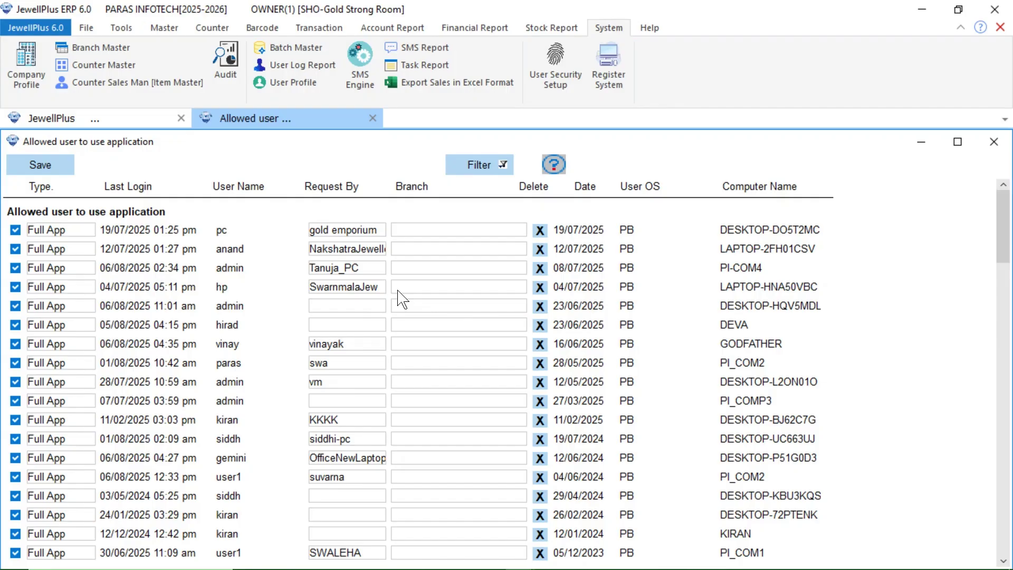
{"action": "left_click", "coordinate": [15, 287]}
{"action": "left_click", "coordinate": [15, 289]}
{"action": "left_click", "coordinate": [16, 268]}
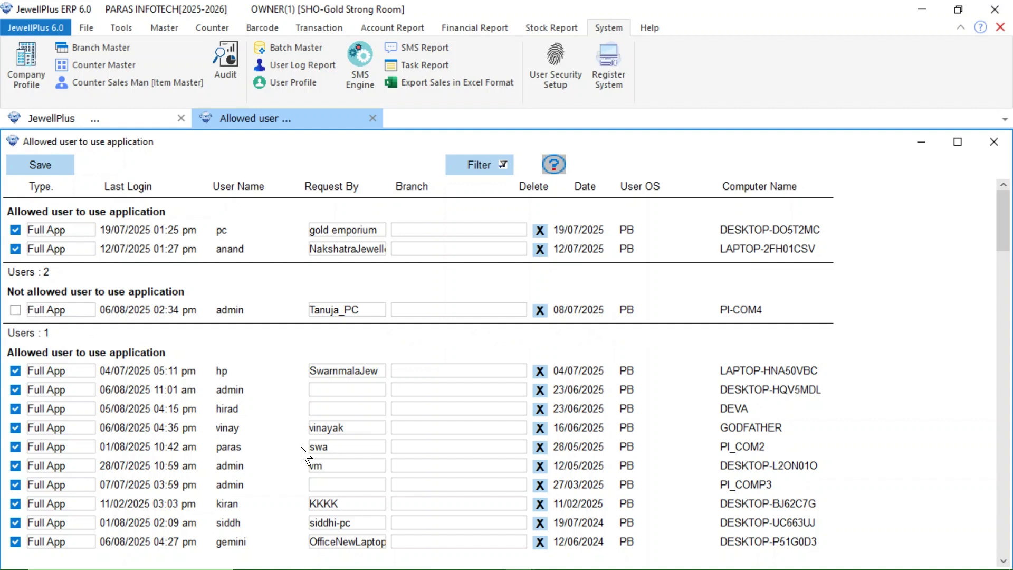
{"action": "left_click_drag", "start_coordinate": [1006, 230], "coordinate": [1005, 317]}
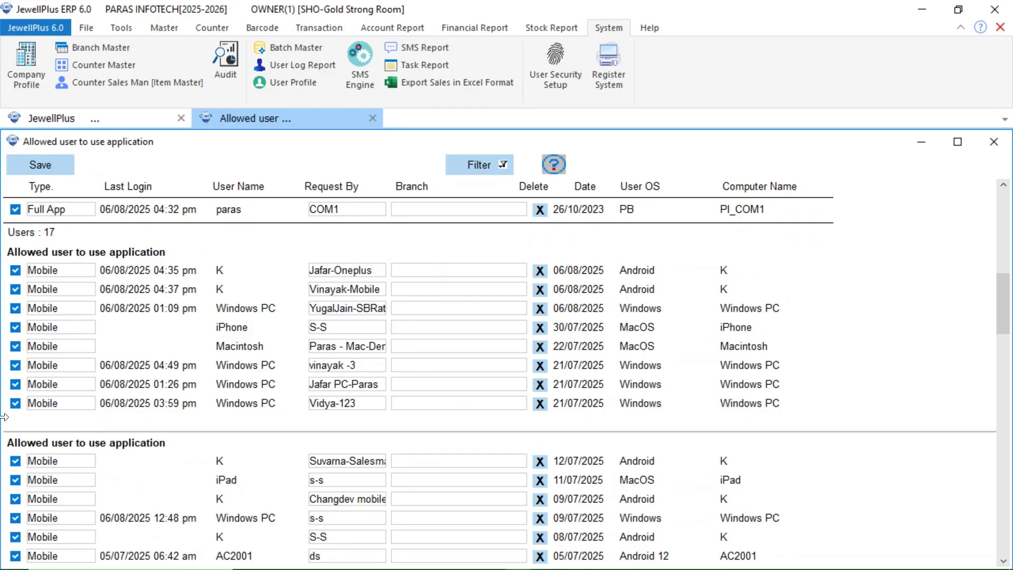
{"action": "left_click", "coordinate": [16, 404]}
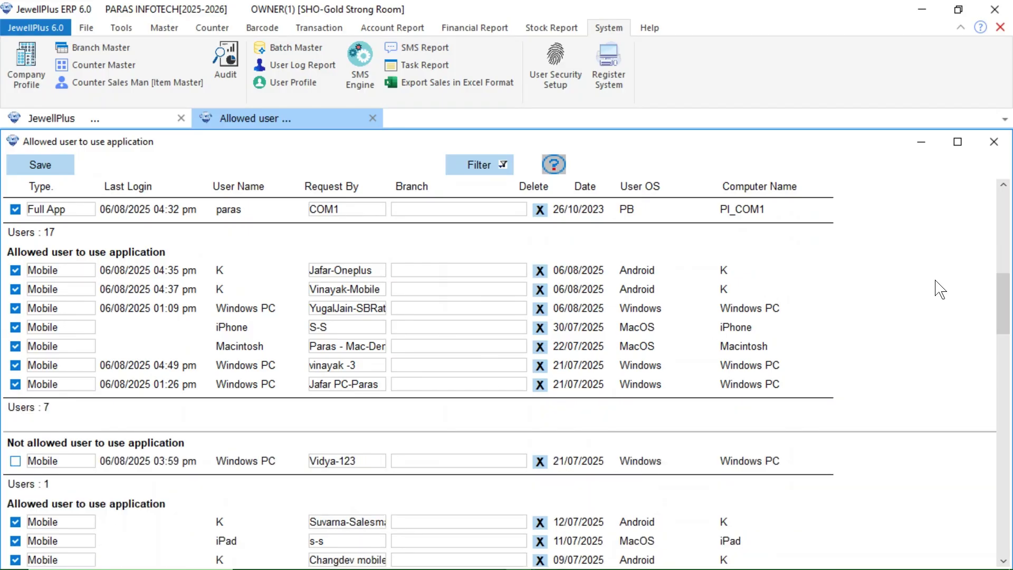
Allow the not-allowed Full App registration with user name asus, dated 03/06/2025, and save the registered-systems list.
{"action": "left_click_drag", "start_coordinate": [1004, 316], "coordinate": [1004, 459]}
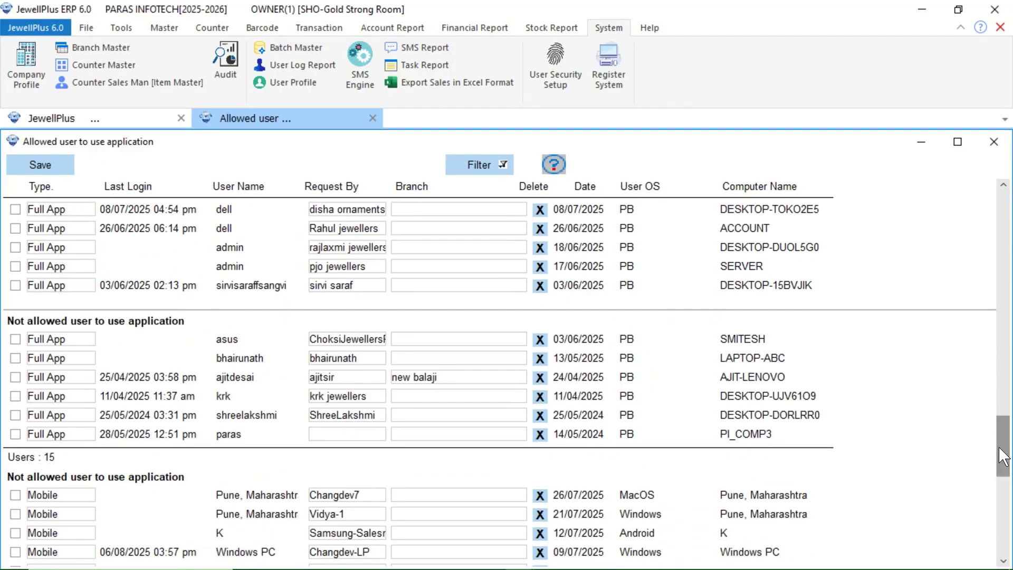
{"action": "left_click", "coordinate": [15, 339]}
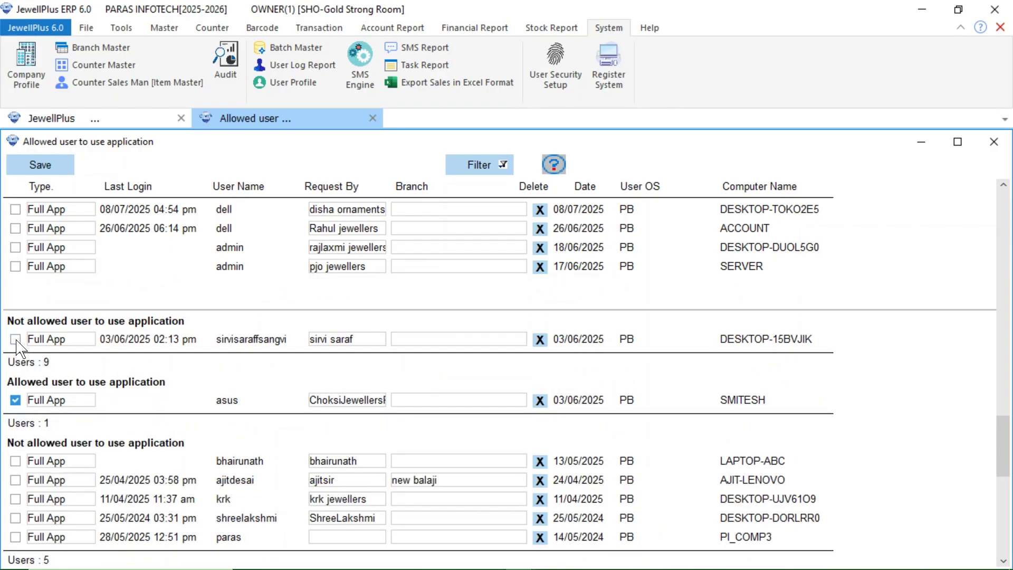
{"action": "left_click", "coordinate": [32, 159]}
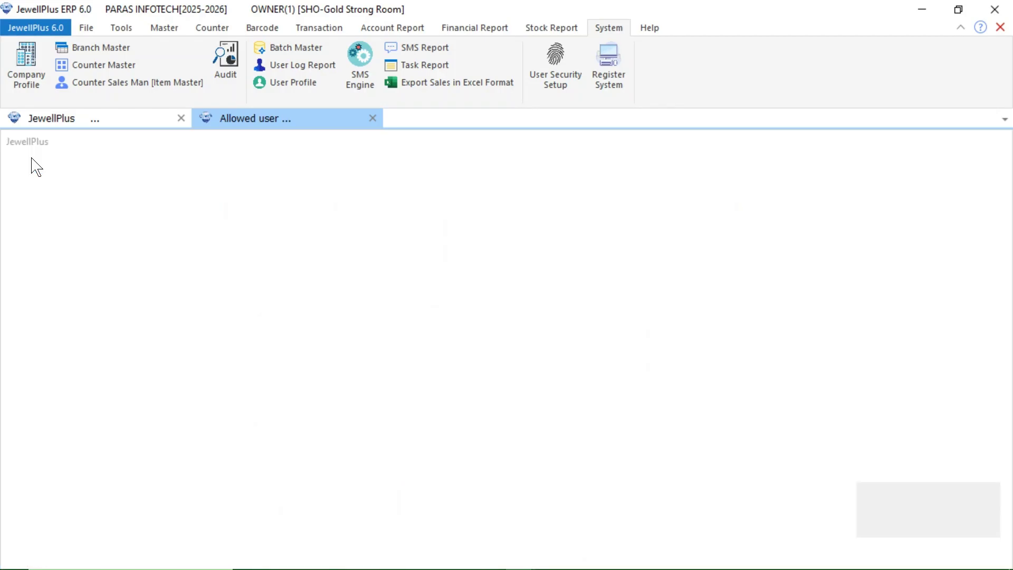